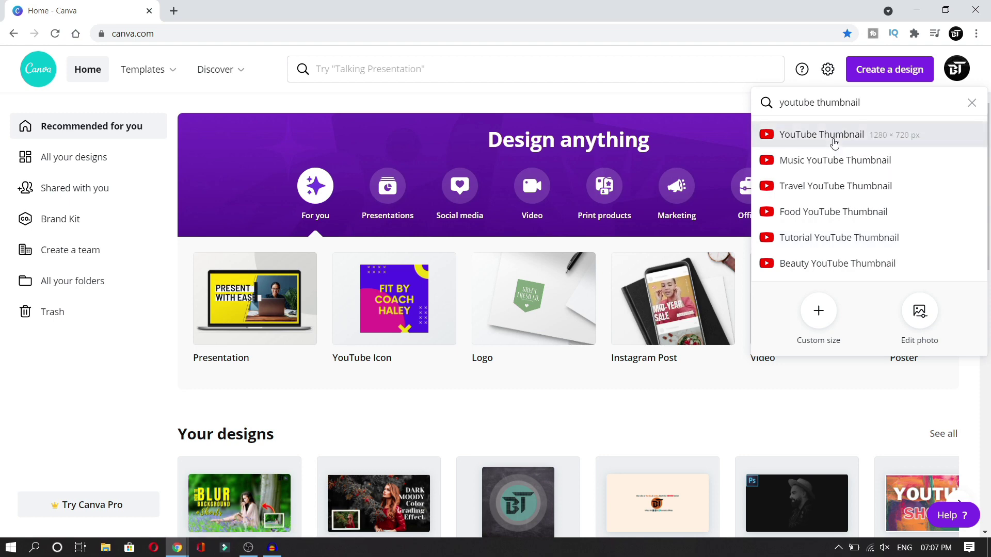
# - Create a new YouTube Thumbnail design and browse the full set of "For you" templates
pyautogui.click(808, 136)
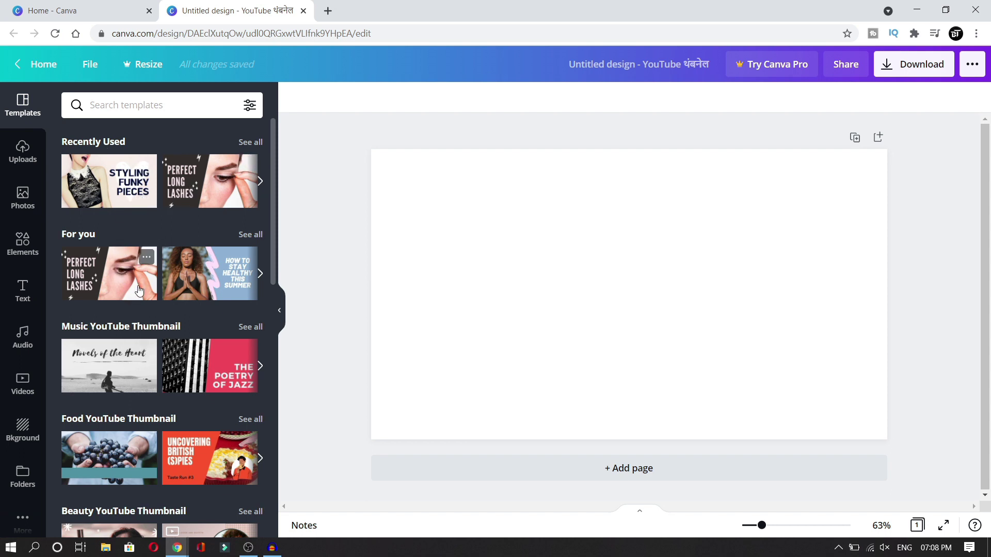
pyautogui.click(244, 233)
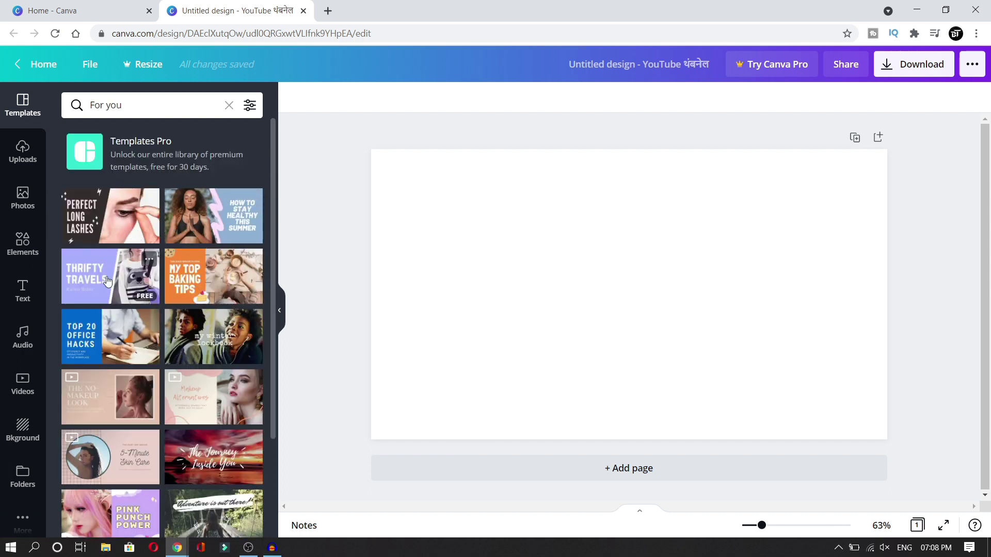
pyautogui.scroll(-4, 246, 279)
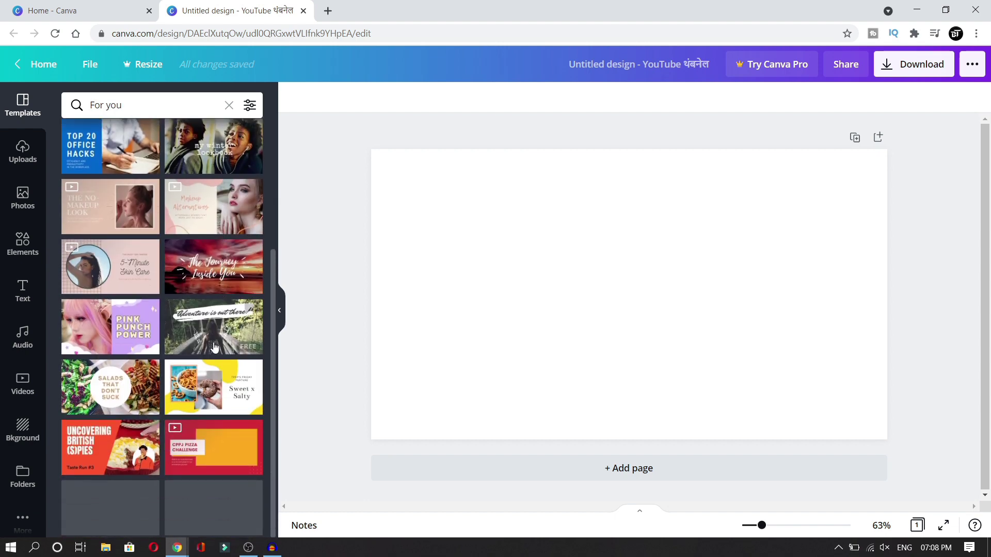
pyautogui.scroll(4, 209, 433)
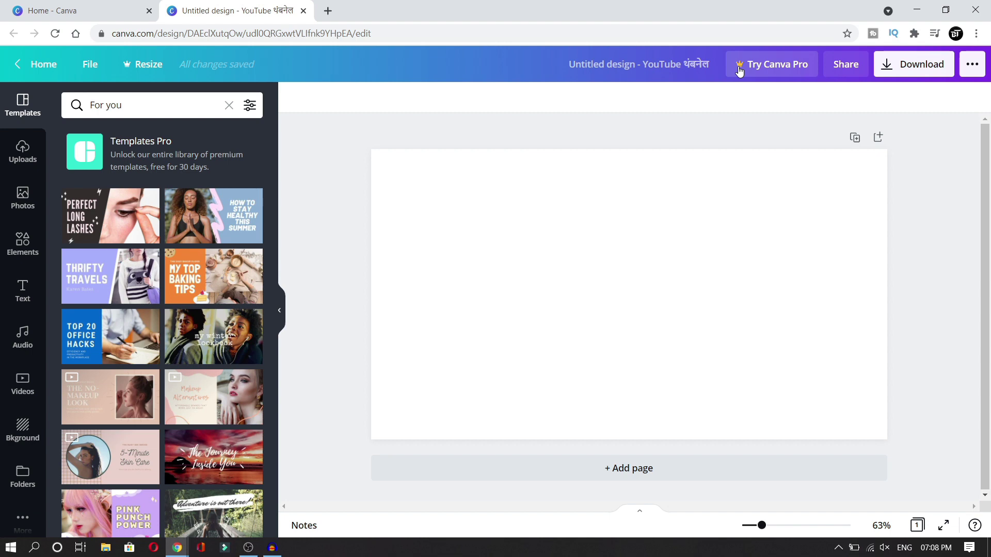
# - Apply the "Perfect Long Lashes" template to the blank page
pyautogui.click(115, 222)
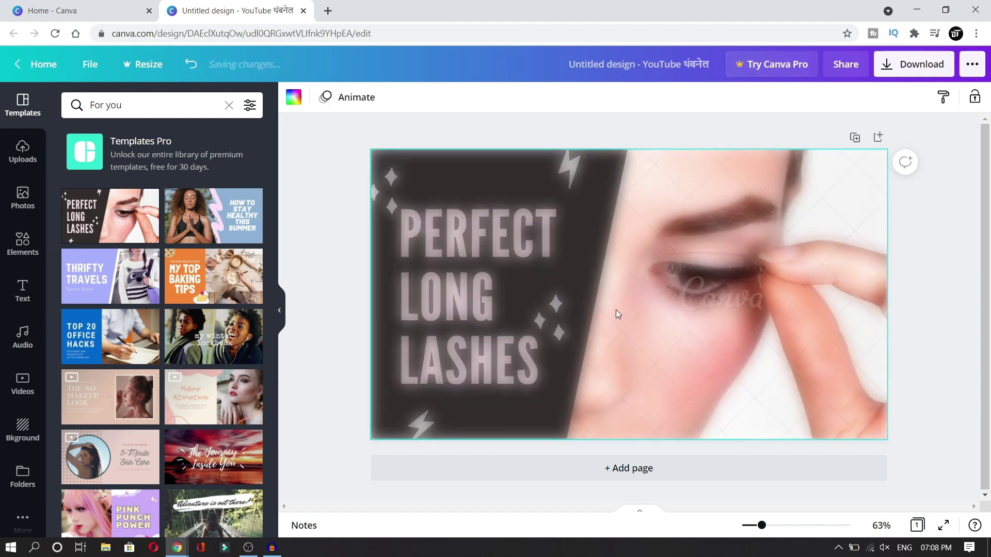
pyautogui.click(620, 132)
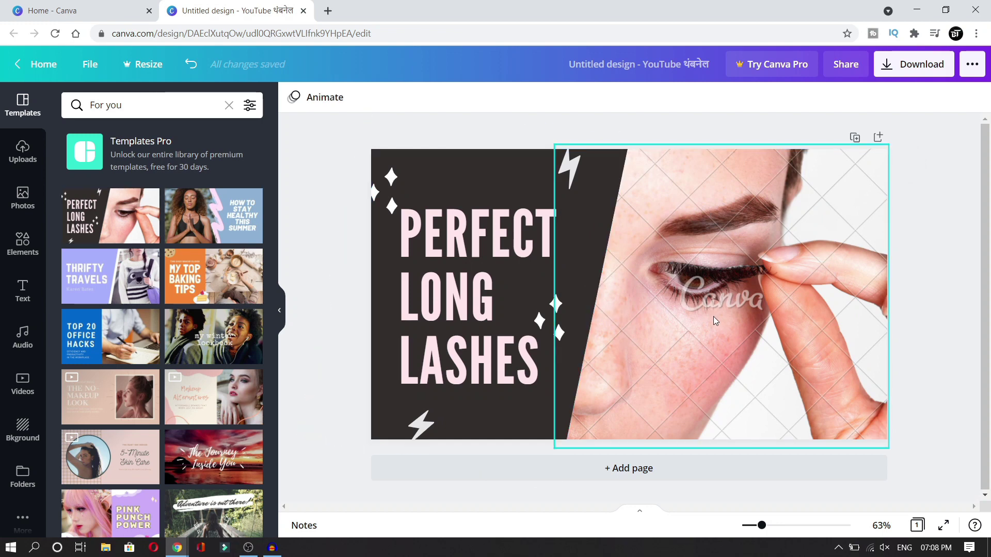
# - Apply the "How to stay healthy this summer" template and replace its heading text with "BTECHE"
pyautogui.click(213, 216)
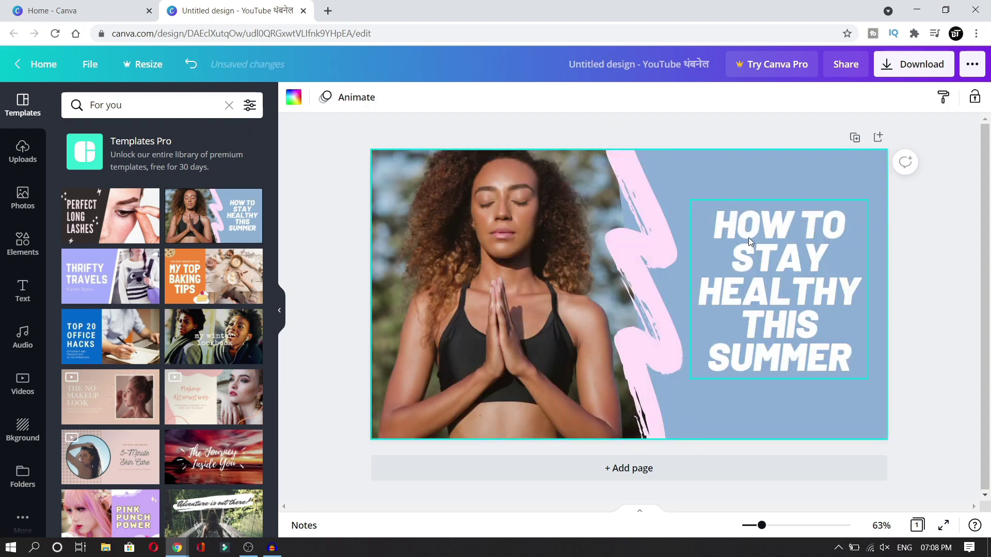
pyautogui.click(748, 237)
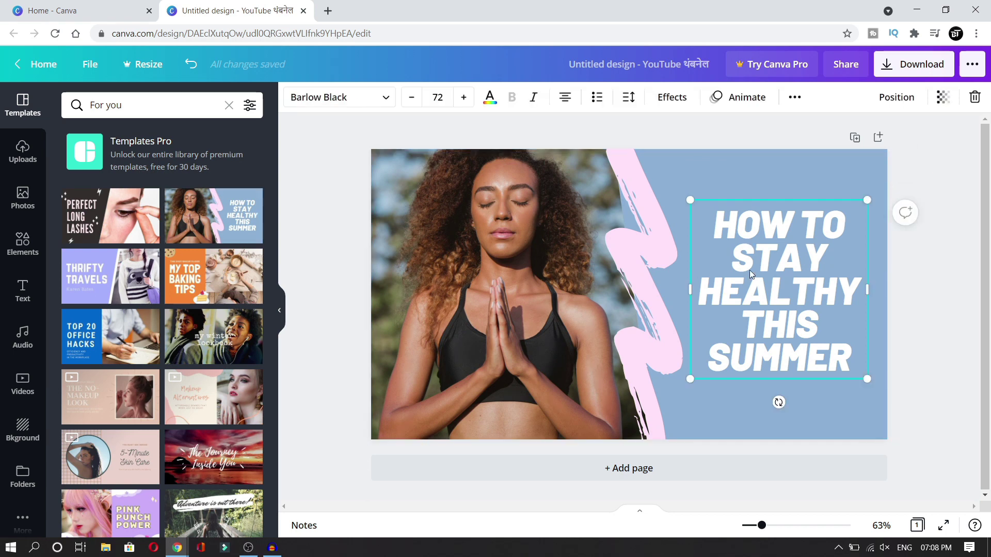
pyautogui.click(766, 301)
pyautogui.write('BTECHE')
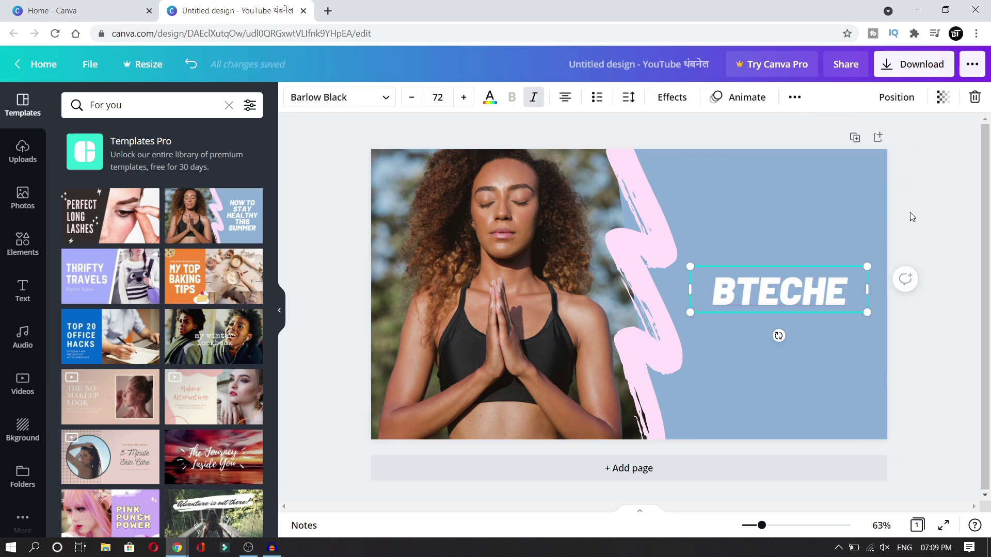
pyautogui.click(733, 215)
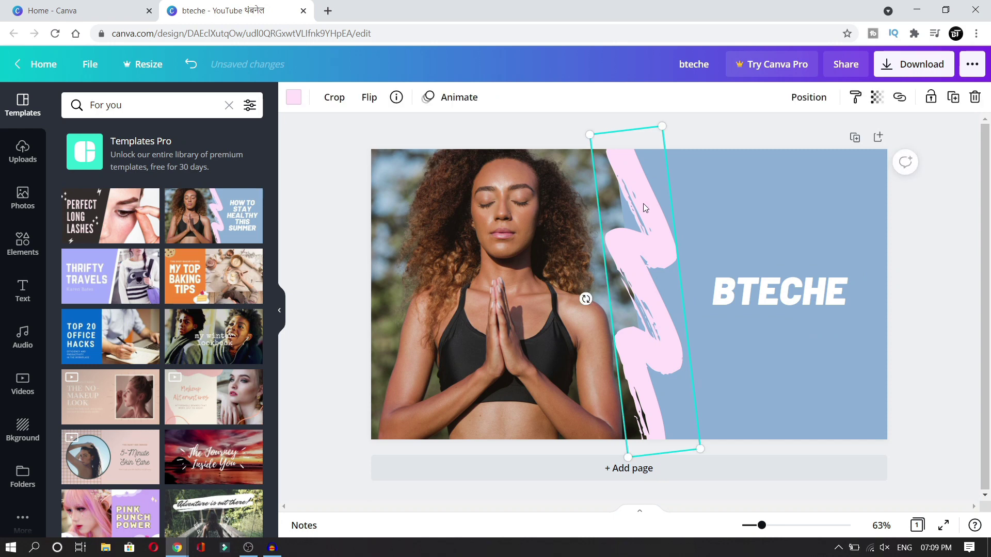
# - Check the pink brush stroke's colour options and place the uploaded black-and-white photo of the bearded man, scaled down, over the page's upper-left area
pyautogui.click(293, 99)
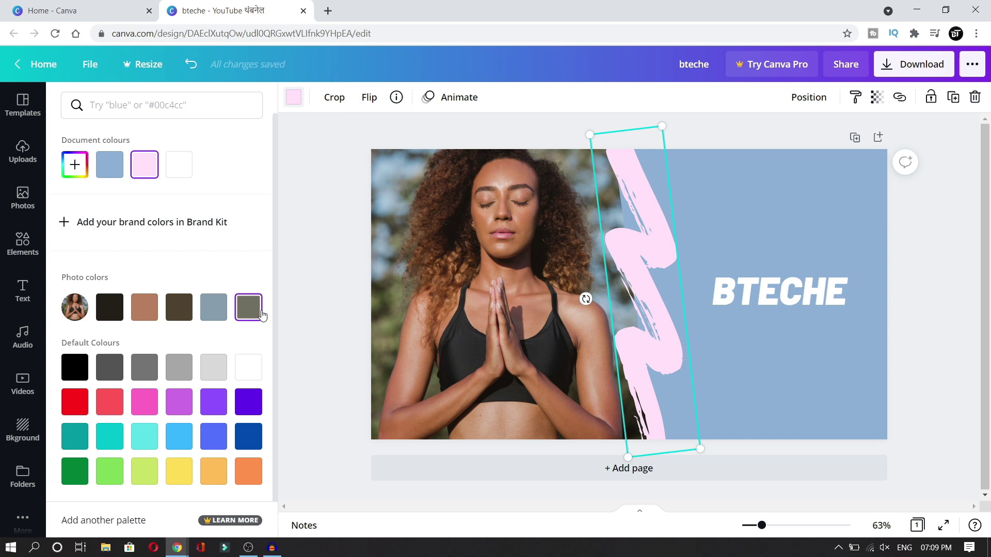
pyautogui.click(23, 152)
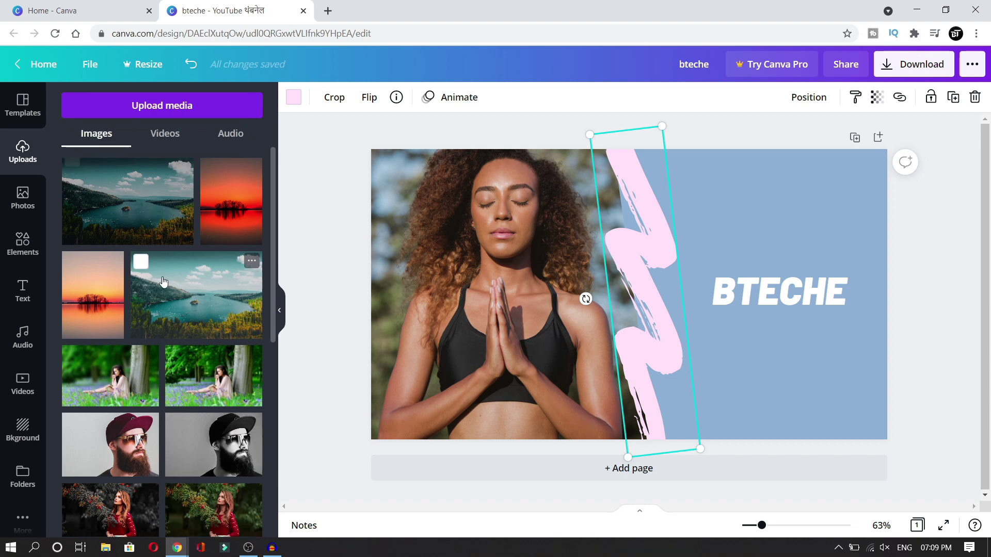
pyautogui.click(191, 436)
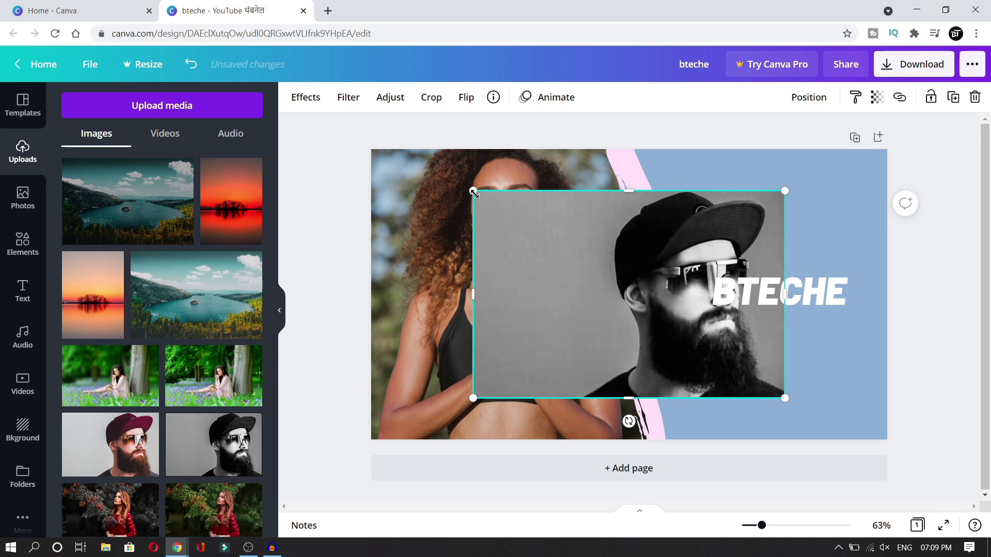
pyautogui.moveTo(784, 191); pyautogui.dragTo(653, 259)
pyautogui.moveTo(608, 317)
pyautogui.mouseDown()
pyautogui.moveTo(558, 297)
pyautogui.moveTo(498, 216)
pyautogui.moveTo(522, 205)
pyautogui.mouseUp()
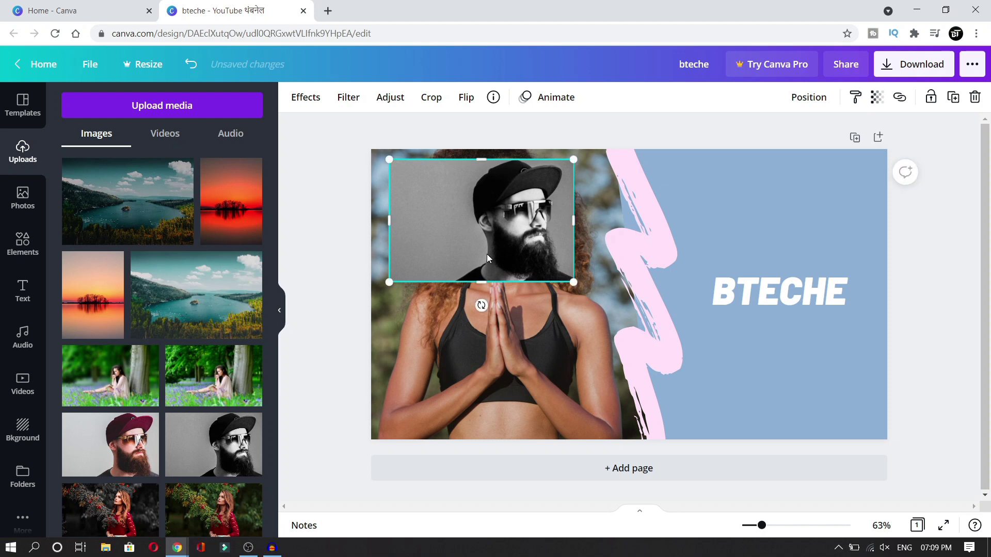
# - Examine the photo colours offered for the pink brush stroke with the bearded man's photo on the page
pyautogui.click(668, 221)
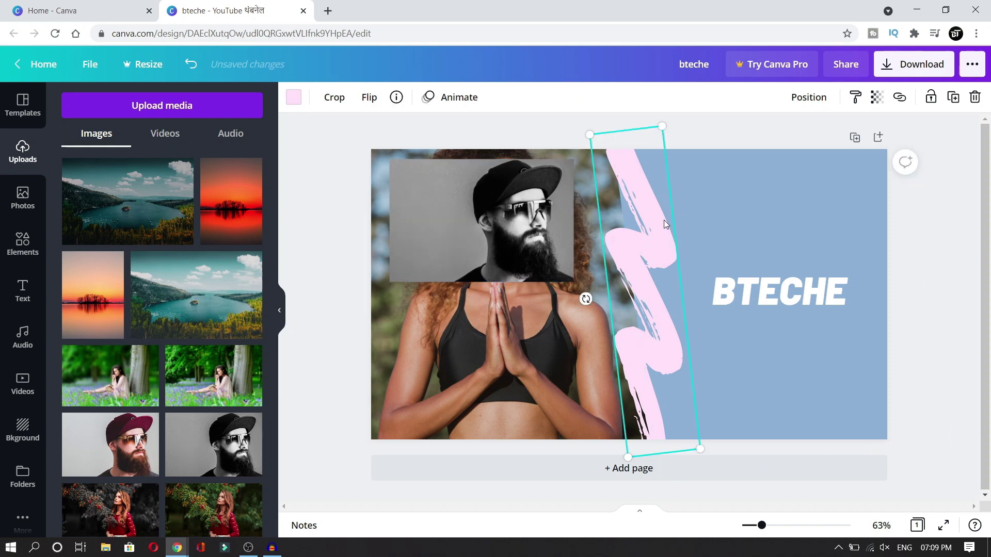
pyautogui.click(294, 97)
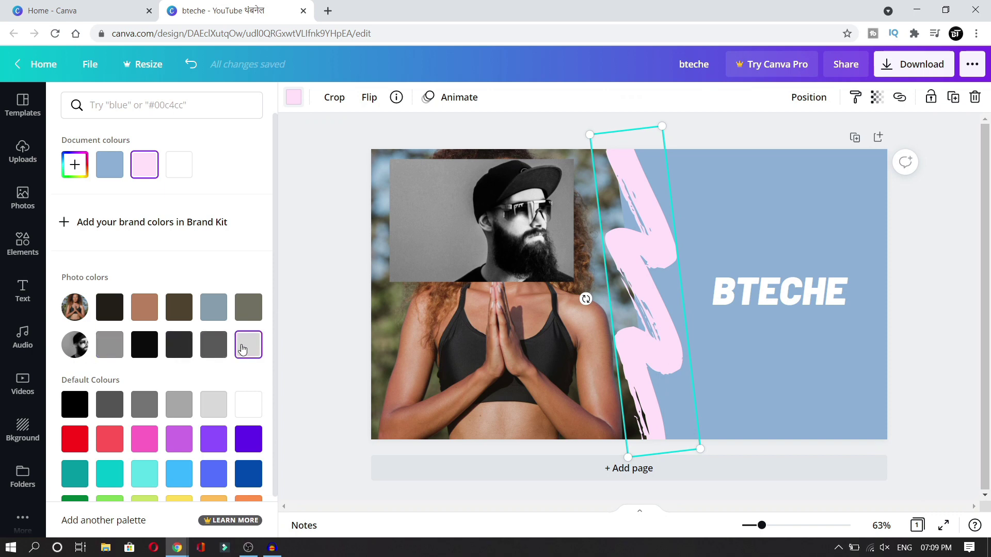
pyautogui.click(292, 98)
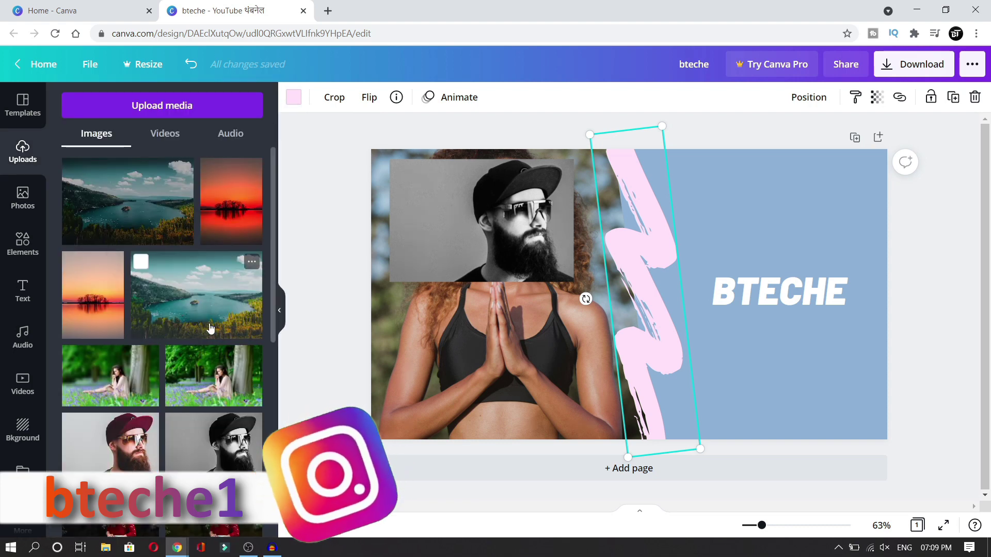
# - Add the uploaded photo of the woman sitting in the green park, shrink it and place it just above the BTECHE text
pyautogui.click(214, 384)
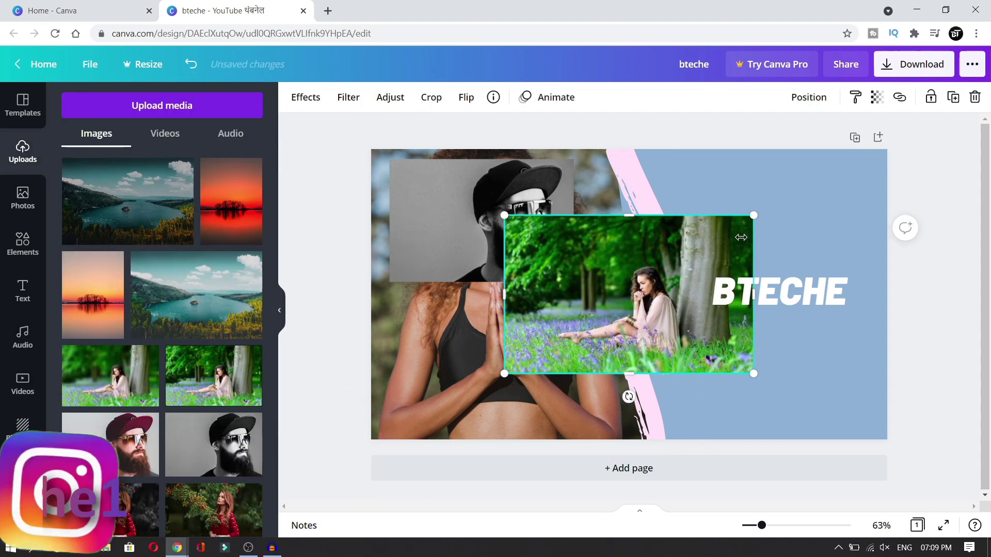
pyautogui.moveTo(757, 221)
pyautogui.mouseDown()
pyautogui.moveTo(845, 178)
pyautogui.moveTo(750, 230)
pyautogui.mouseUp()
pyautogui.moveTo(701, 252)
pyautogui.mouseDown()
pyautogui.moveTo(782, 214)
pyautogui.moveTo(782, 203)
pyautogui.mouseUp()
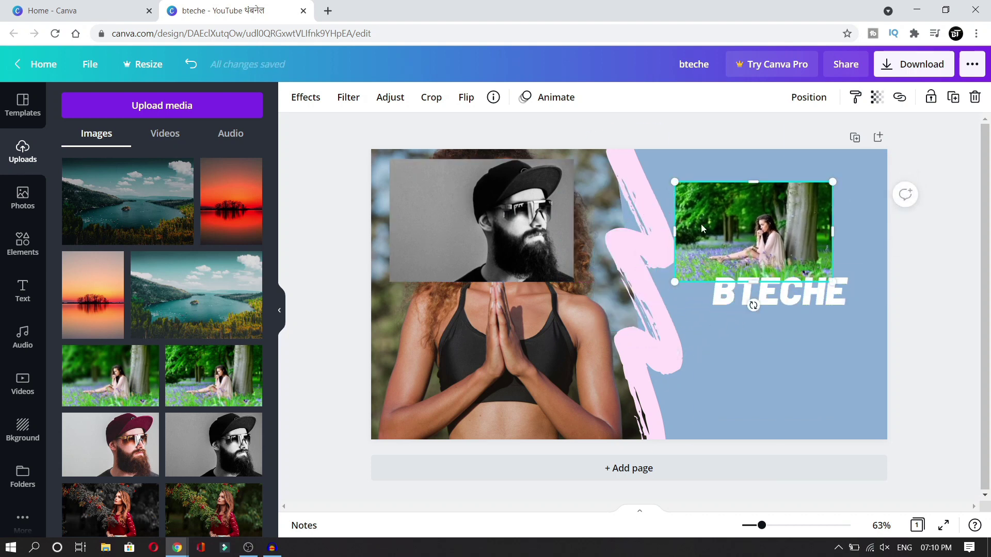
# - Examine the colours sampled from the park photo in the pink brush stroke's colour options
pyautogui.click(652, 323)
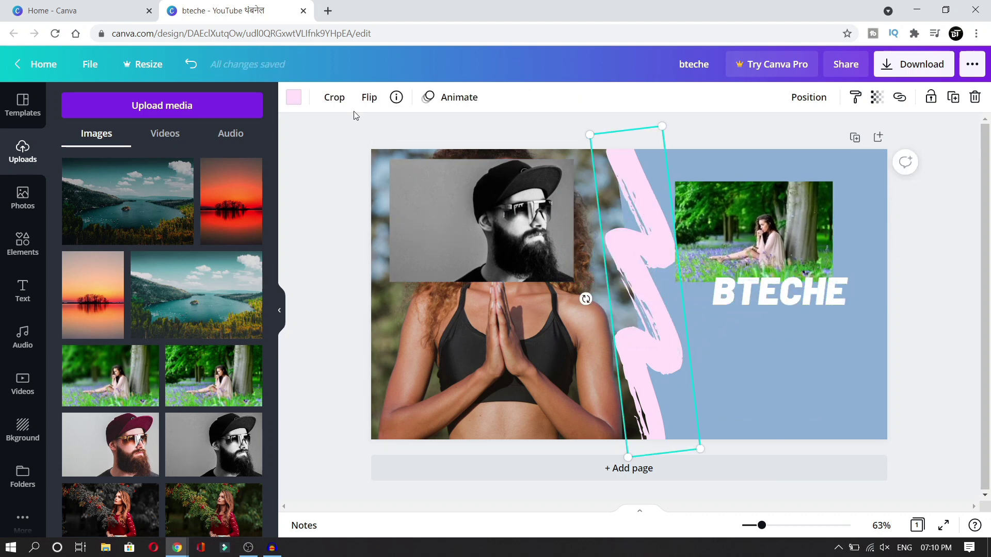
pyautogui.click(295, 99)
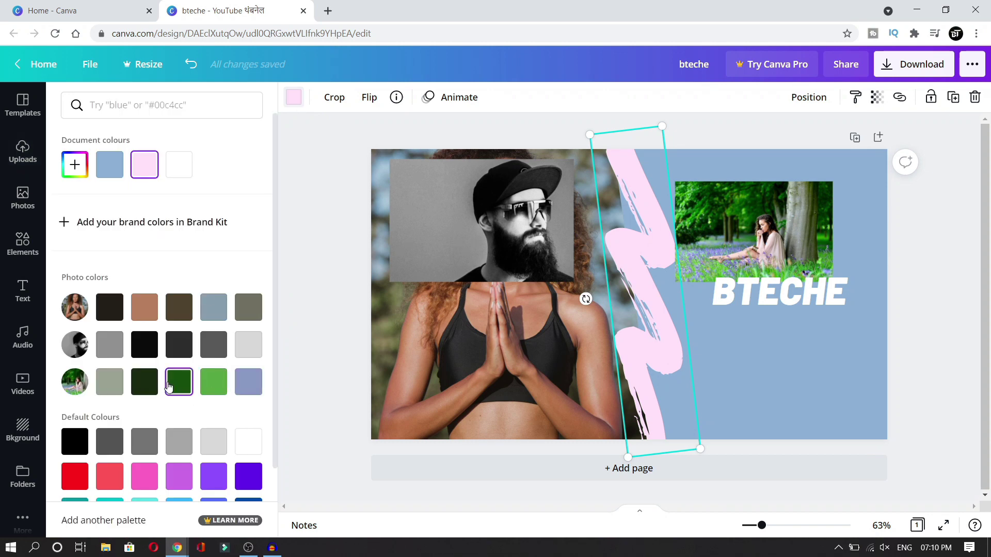
pyautogui.click(144, 382)
pyautogui.click(255, 393)
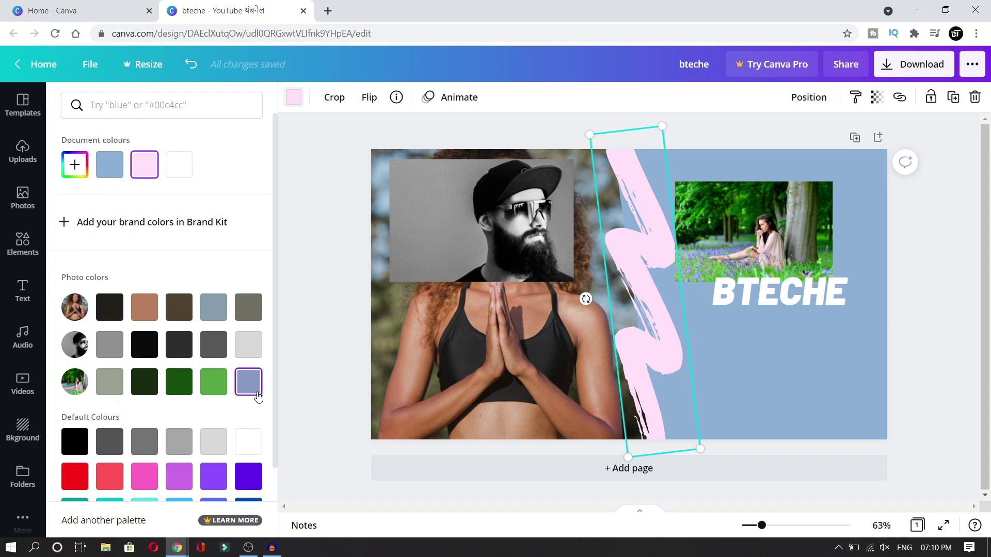
# - Delete the bearded man's photo and the park photo from the page
pyautogui.click(519, 212)
pyautogui.press('Delete')
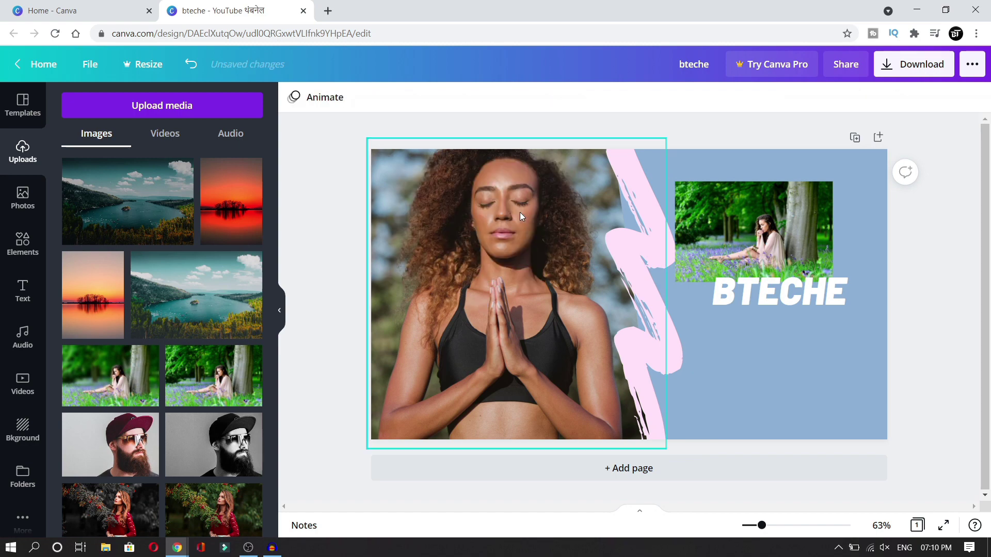
pyautogui.click(742, 203)
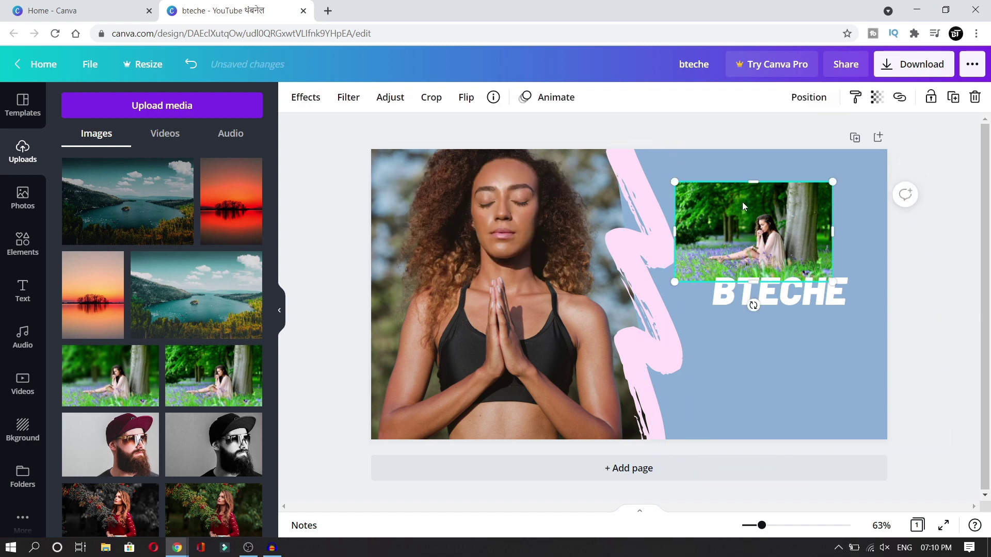
pyautogui.press('Delete')
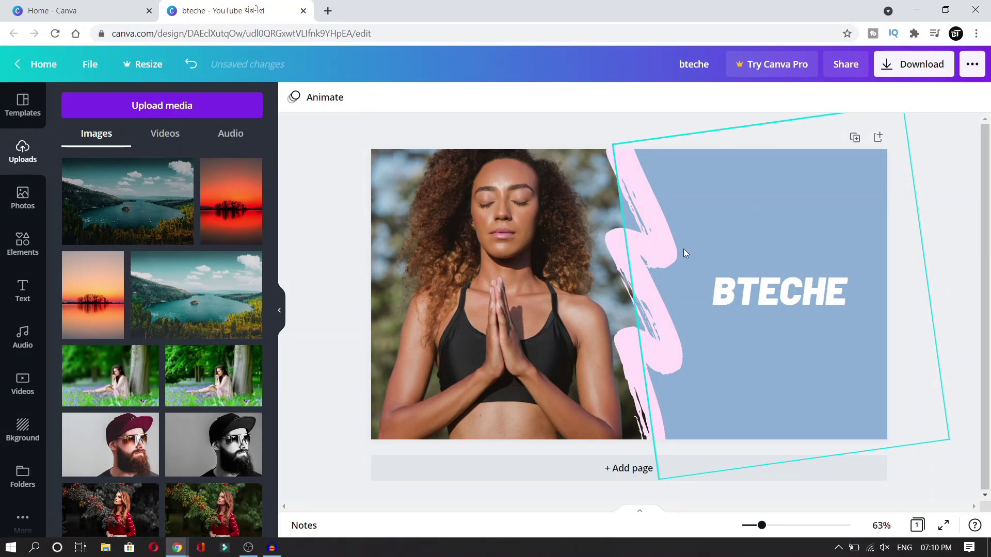
# - Recolour the pink brush stroke with the coral red default colour
pyautogui.click(630, 237)
pyautogui.click(294, 97)
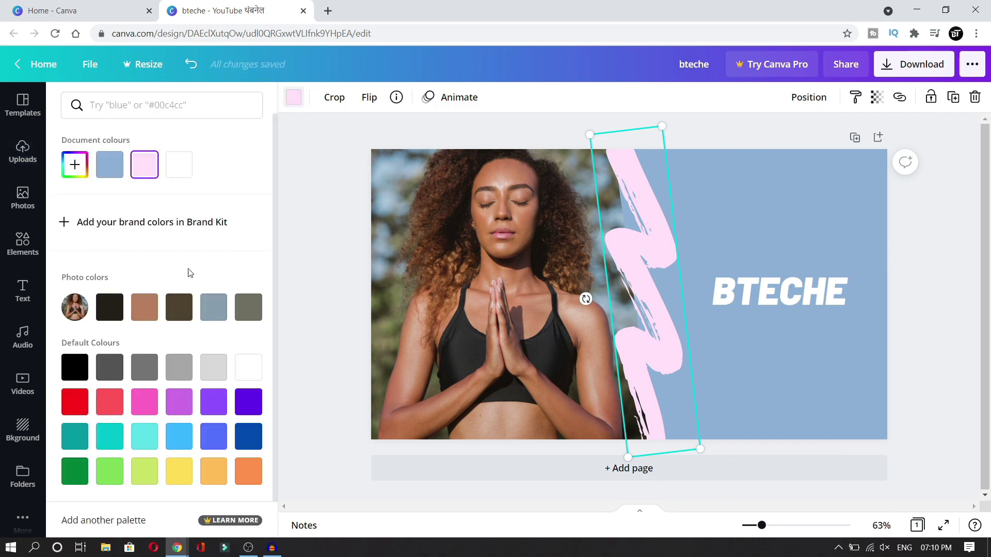
pyautogui.click(109, 401)
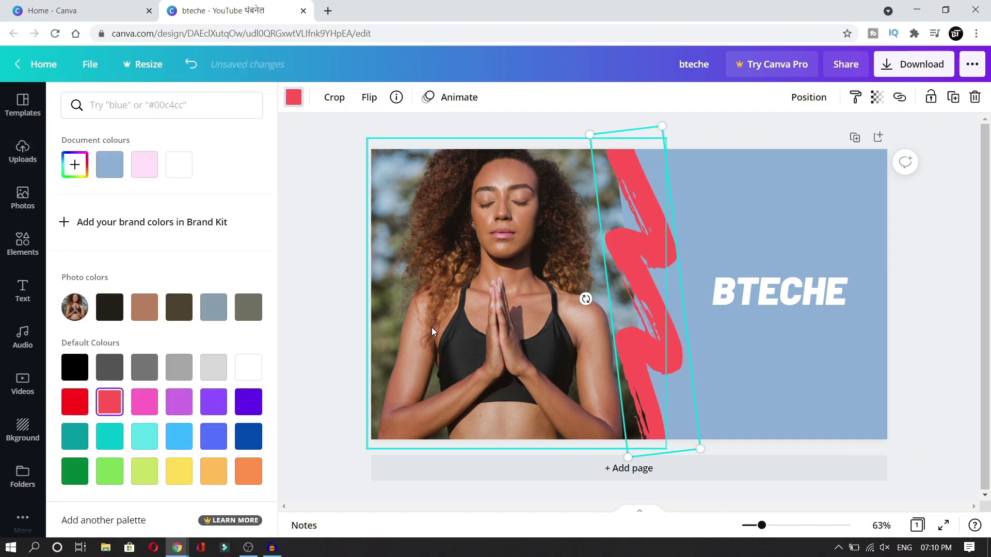
pyautogui.press('Escape')
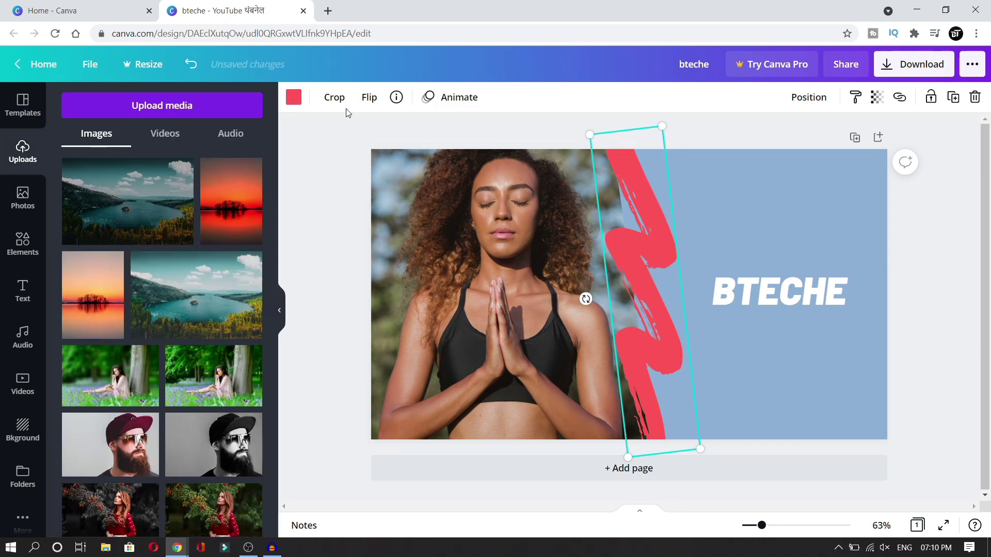
# - Flip the red brush stroke horizontally and vertically
pyautogui.click(369, 98)
pyautogui.click(383, 132)
pyautogui.click(369, 97)
pyautogui.click(369, 97)
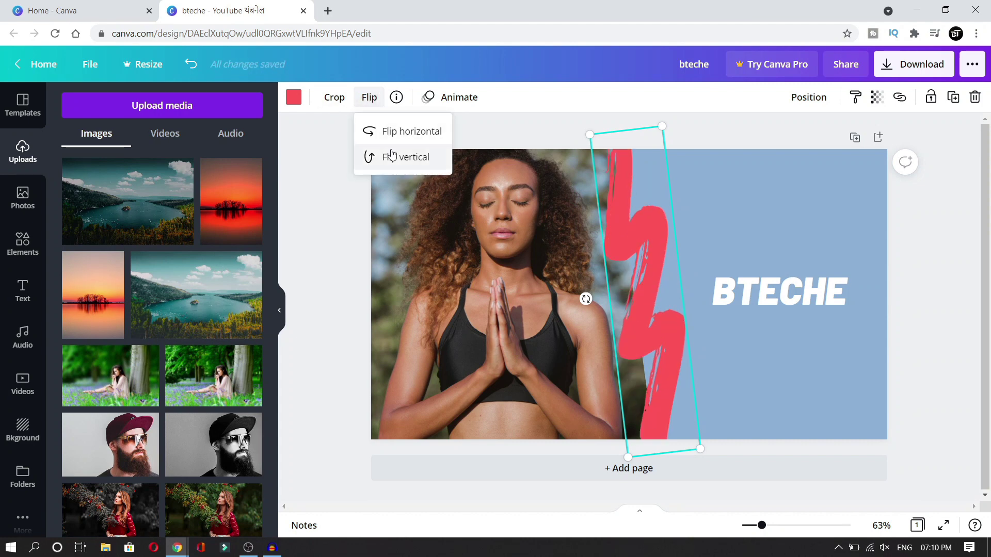
pyautogui.click(391, 154)
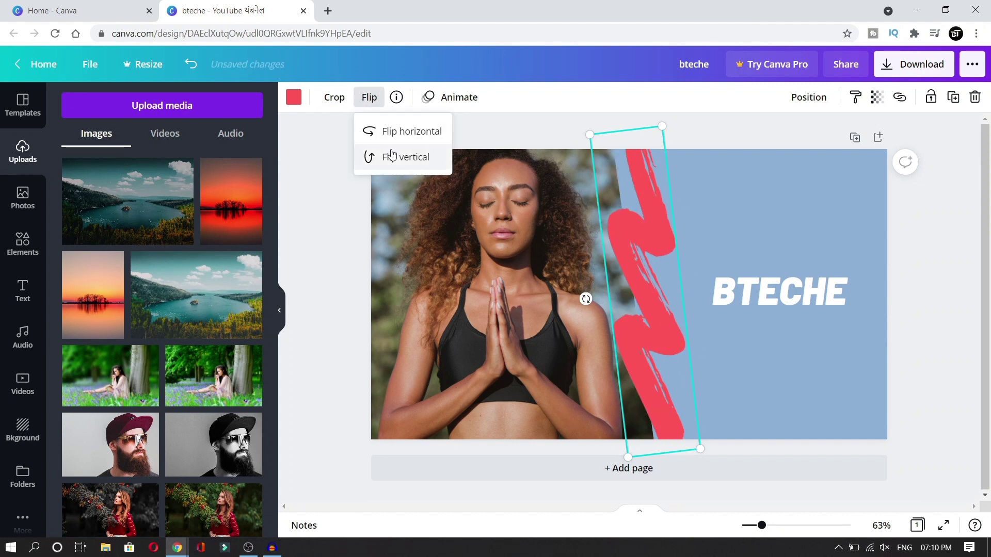
# - Look over the element animations available for the red brush stroke
pyautogui.click(454, 99)
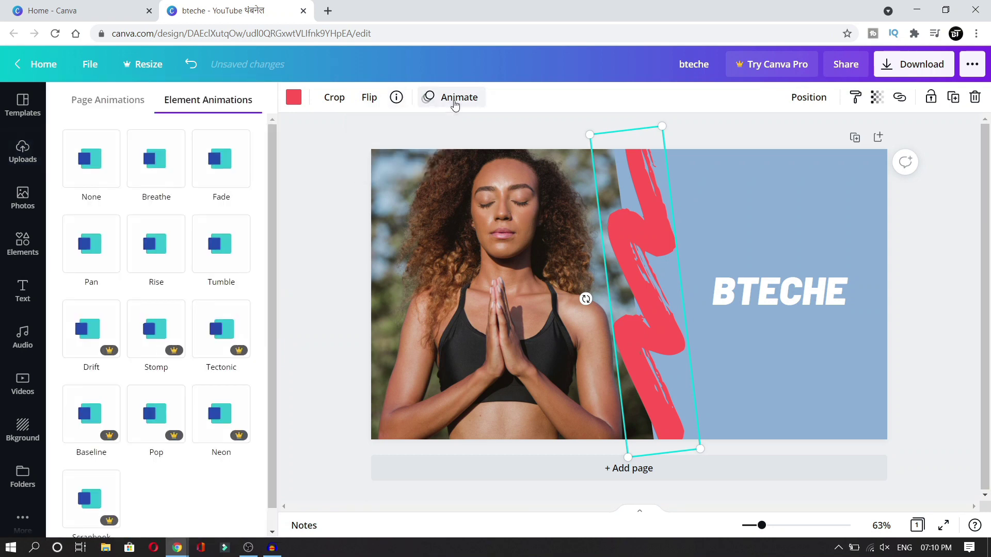
pyautogui.click(454, 100)
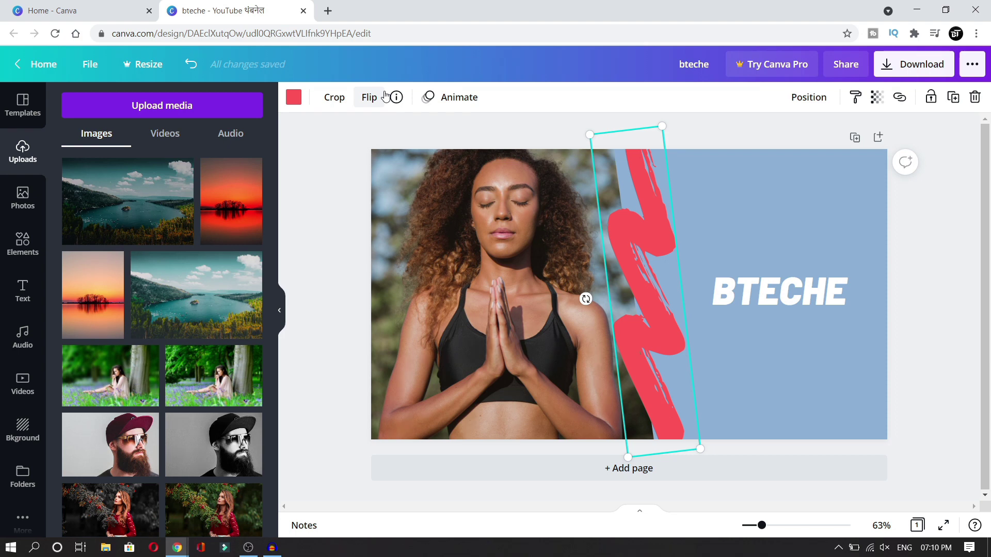
# - Send the red brush stroke backward two levels, behind the photo and the blue background shape
pyautogui.click(813, 107)
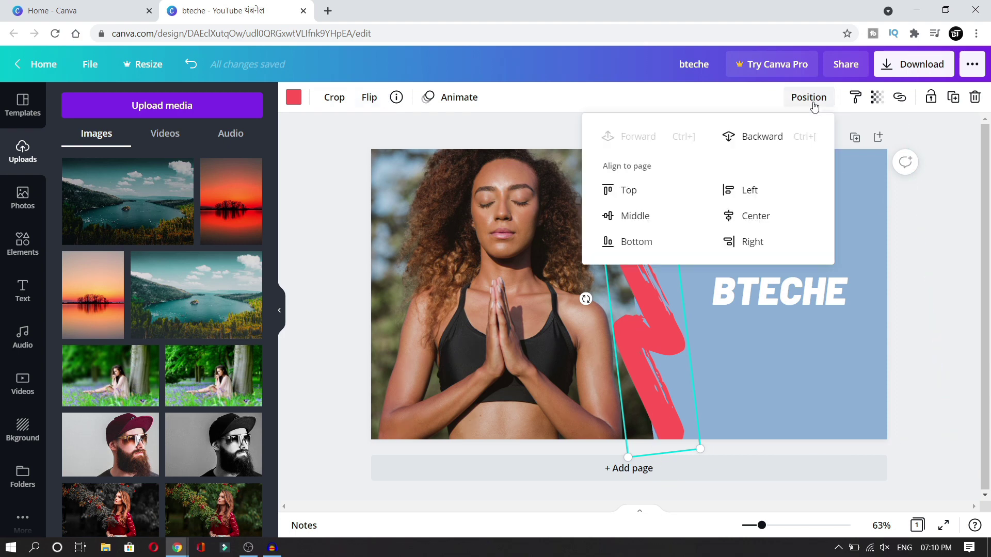
pyautogui.click(752, 147)
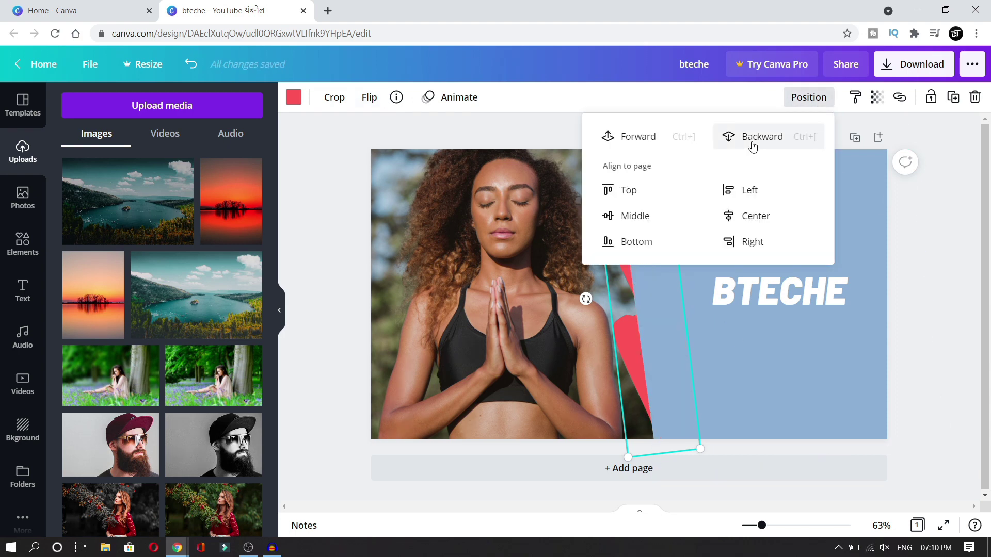
pyautogui.click(753, 147)
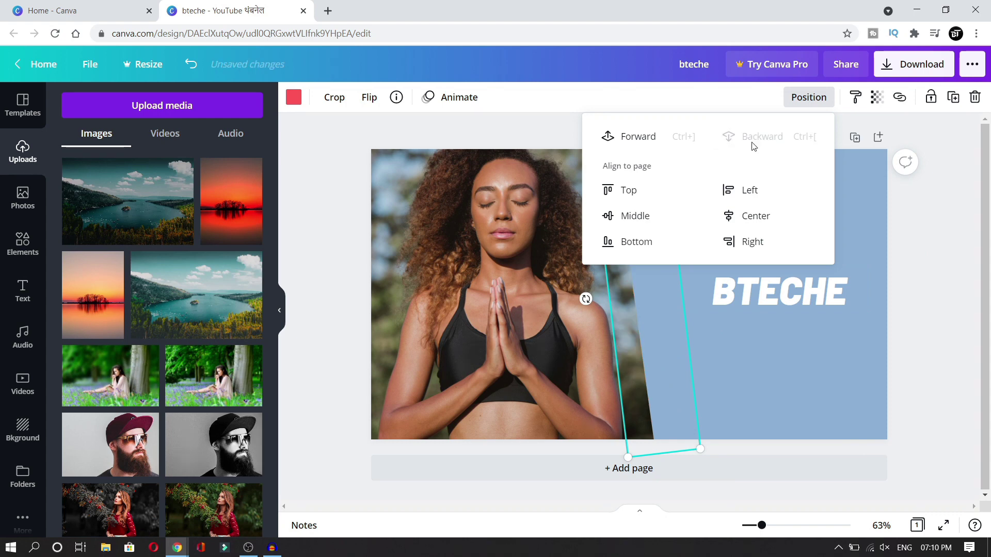
# - Bring the red brush stroke forward, in front of the photo and the blue background shape
pyautogui.click(655, 138)
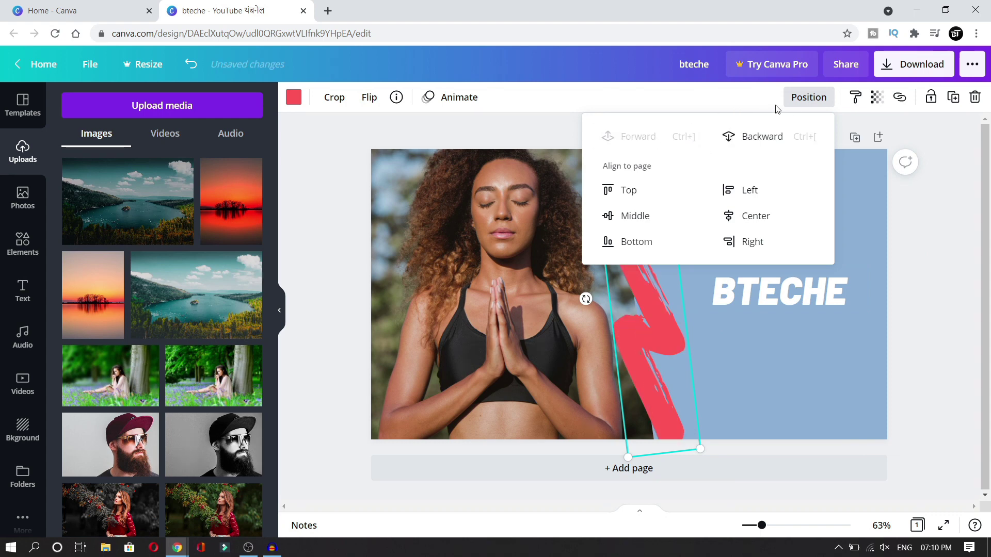
pyautogui.click(798, 103)
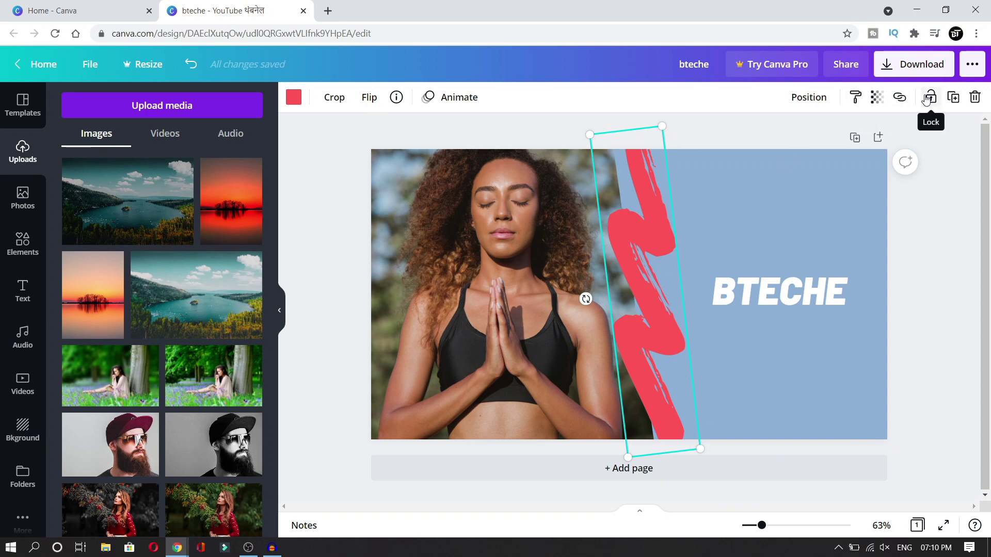
# - Try out the transparency of the red brush stroke, leaving it at 100
pyautogui.click(876, 97)
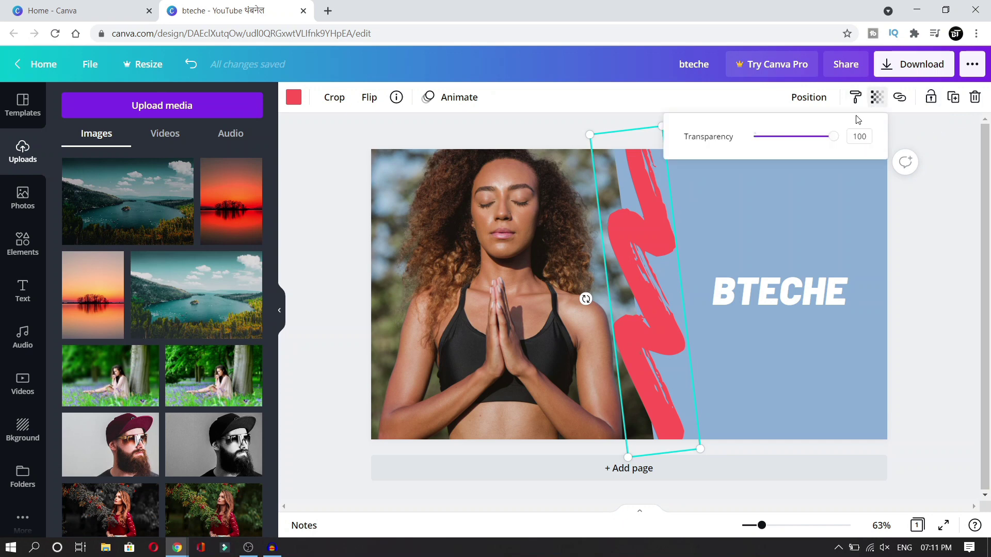
pyautogui.moveTo(829, 141)
pyautogui.mouseDown()
pyautogui.moveTo(767, 137)
pyautogui.moveTo(846, 136)
pyautogui.mouseUp()
pyautogui.click(876, 99)
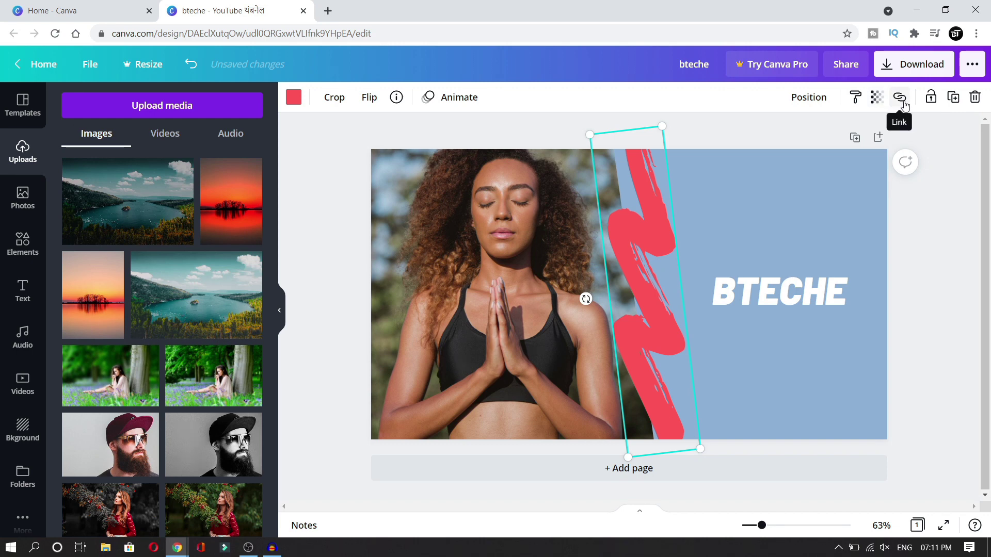
# - Lock the red brush stroke, try moving all the page elements together, and undo the move
pyautogui.click(930, 98)
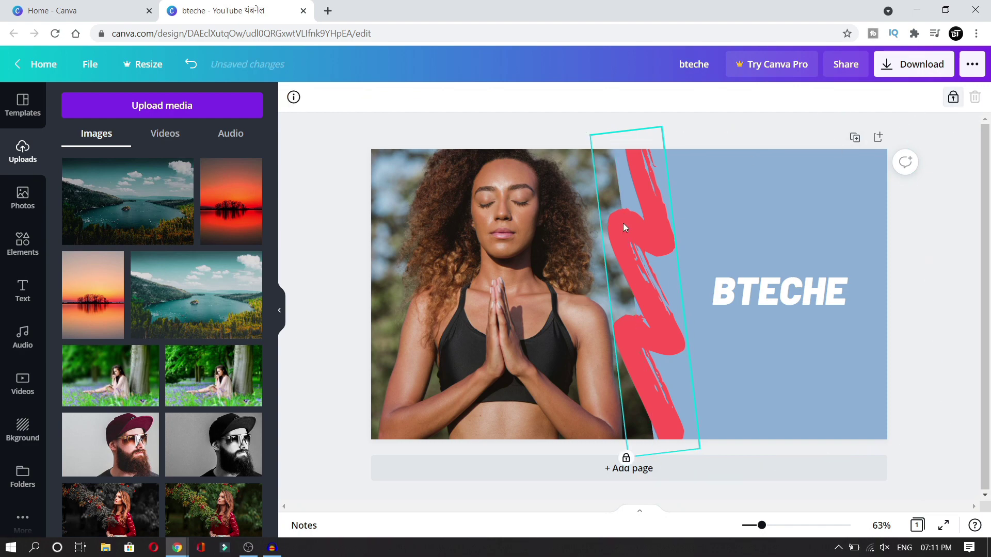
pyautogui.hotkey('ctrl', 'a')
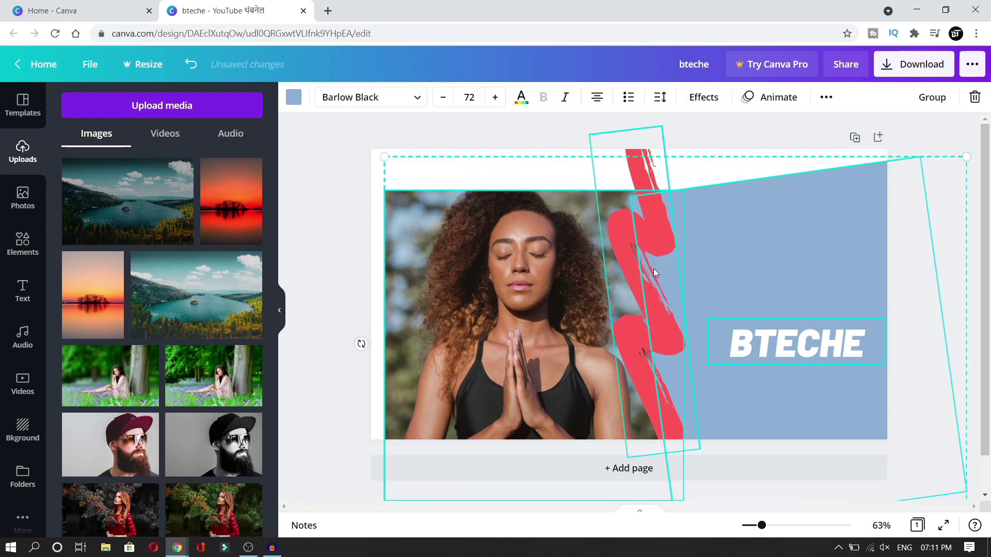
pyautogui.hotkey('ctrl', 'z')
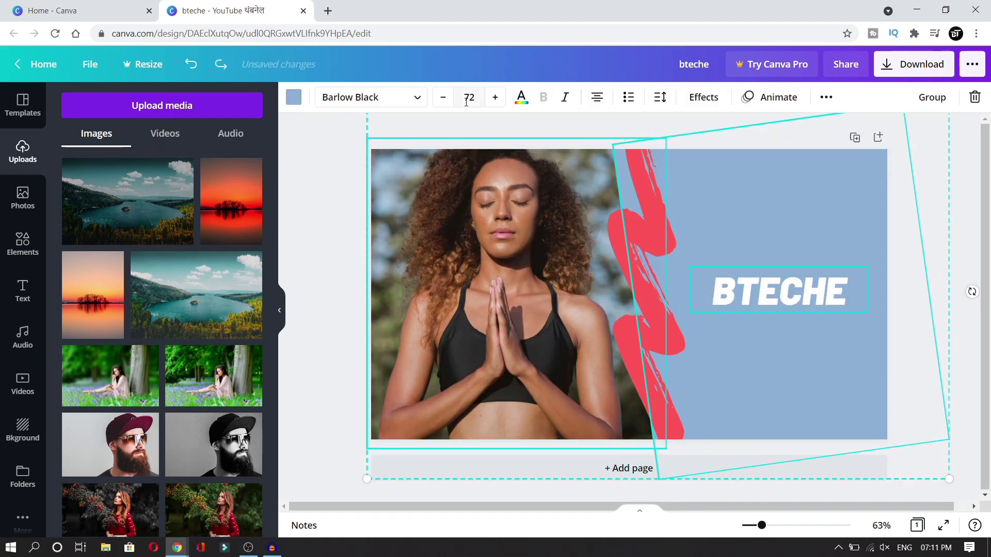
pyautogui.click(521, 125)
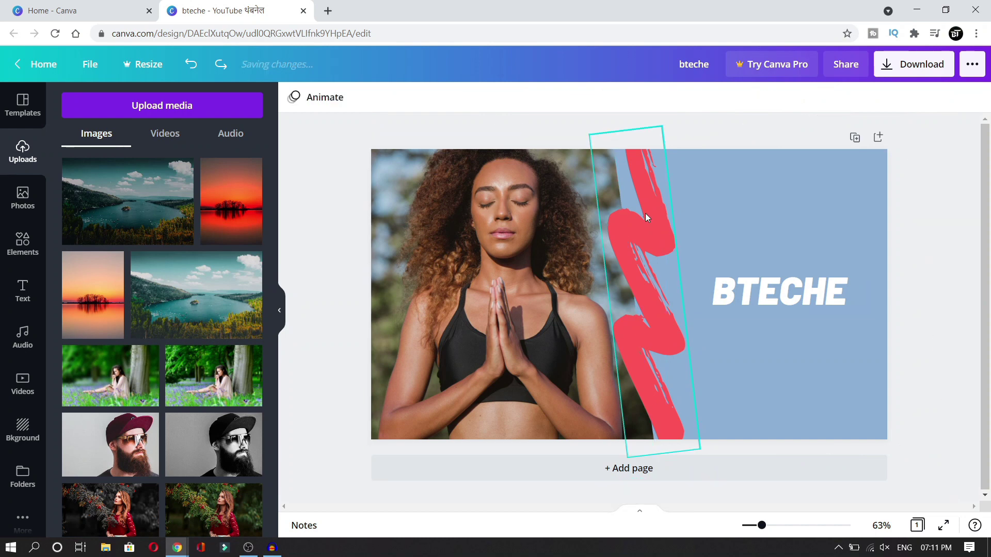
# - Unlock the red brush stroke and clear the selection
pyautogui.click(645, 247)
pyautogui.click(943, 98)
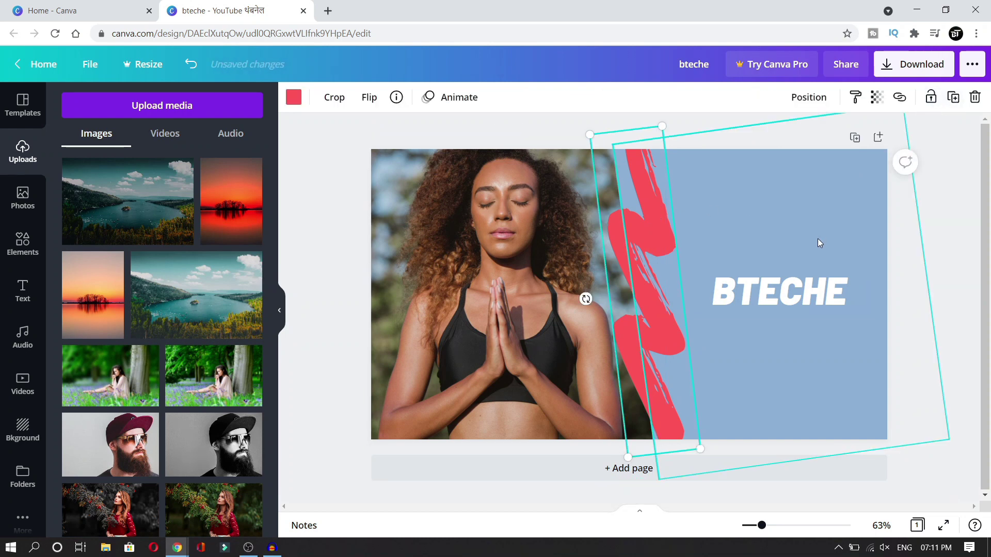
pyautogui.click(955, 169)
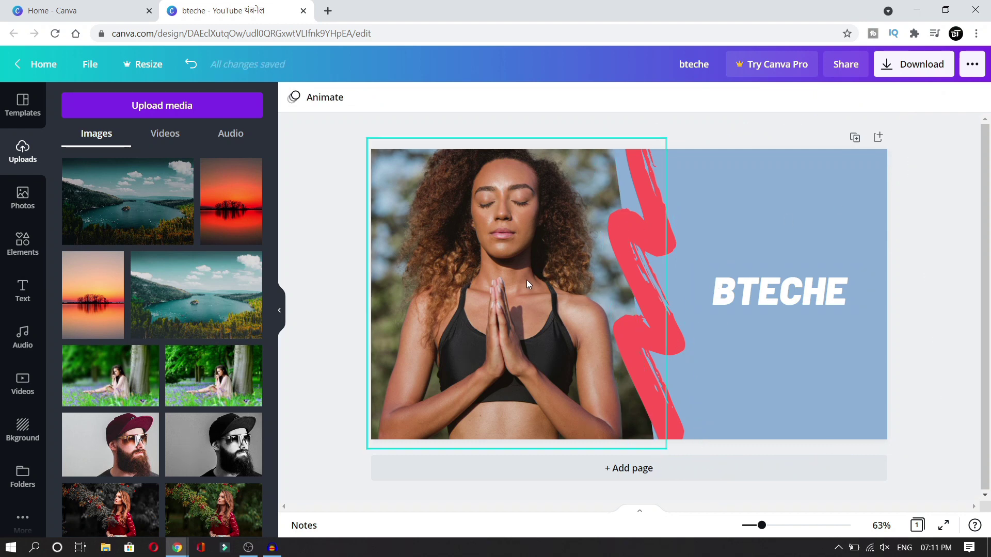
# - Duplicate the thumbnail page and add a blank page after the copy
pyautogui.click(855, 137)
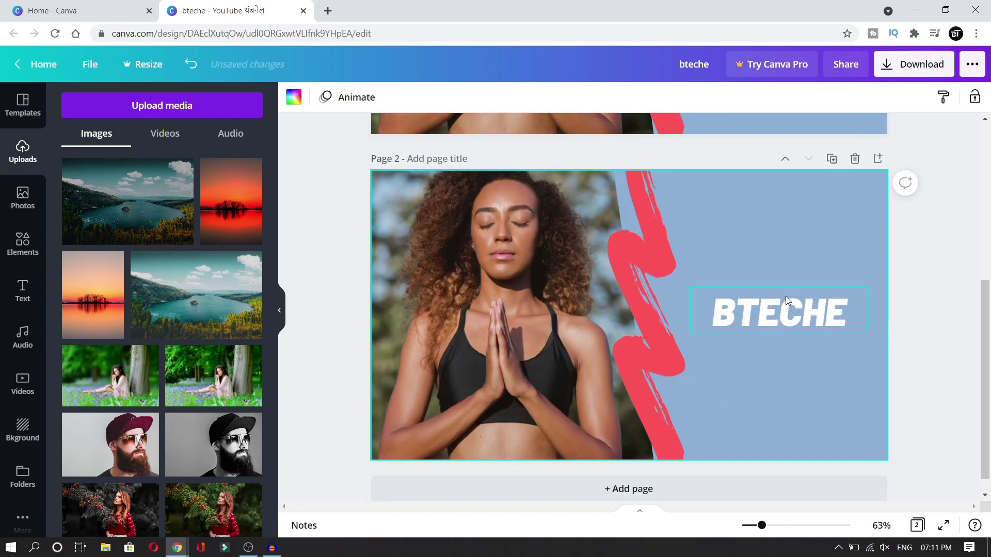
pyautogui.scroll(-1, 785, 300)
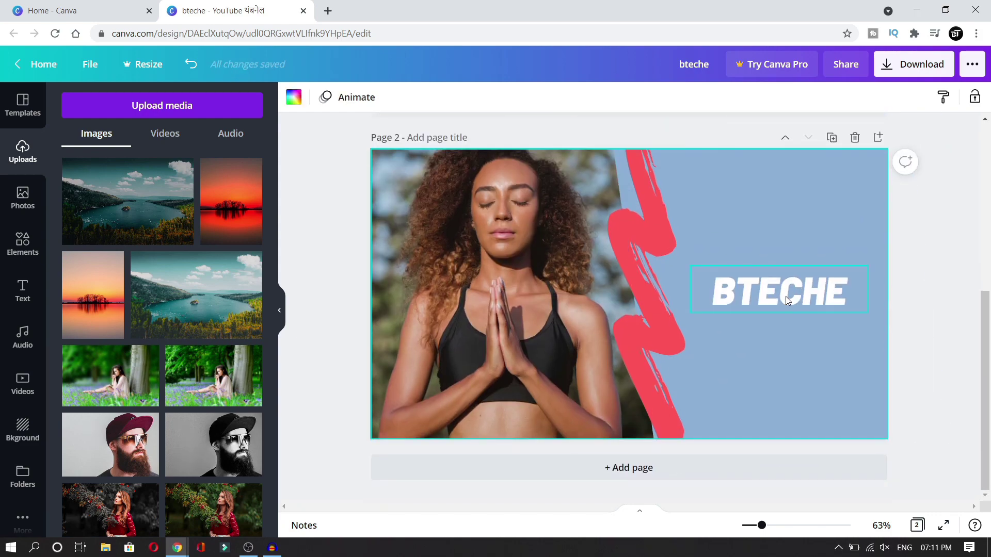
pyautogui.click(631, 469)
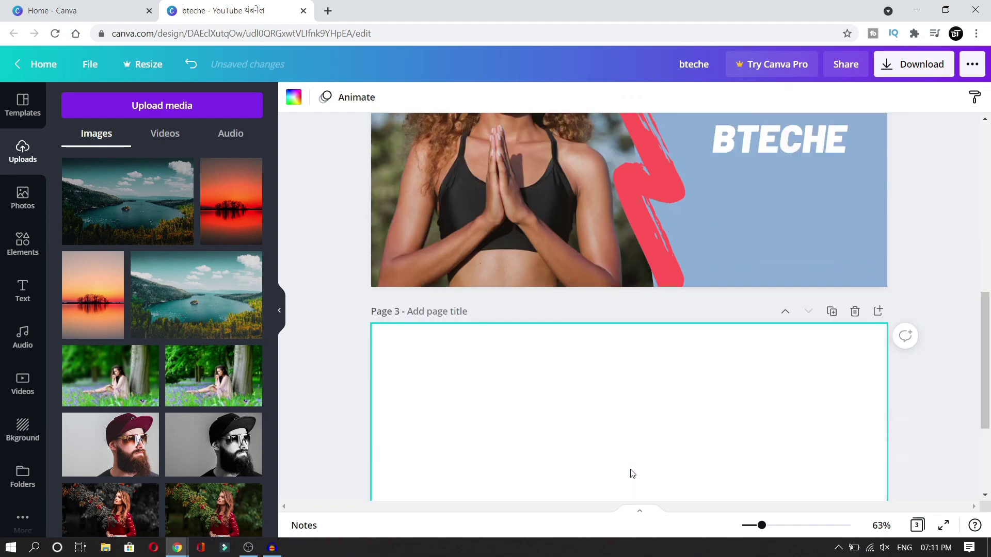
pyautogui.scroll(5, 662, 308)
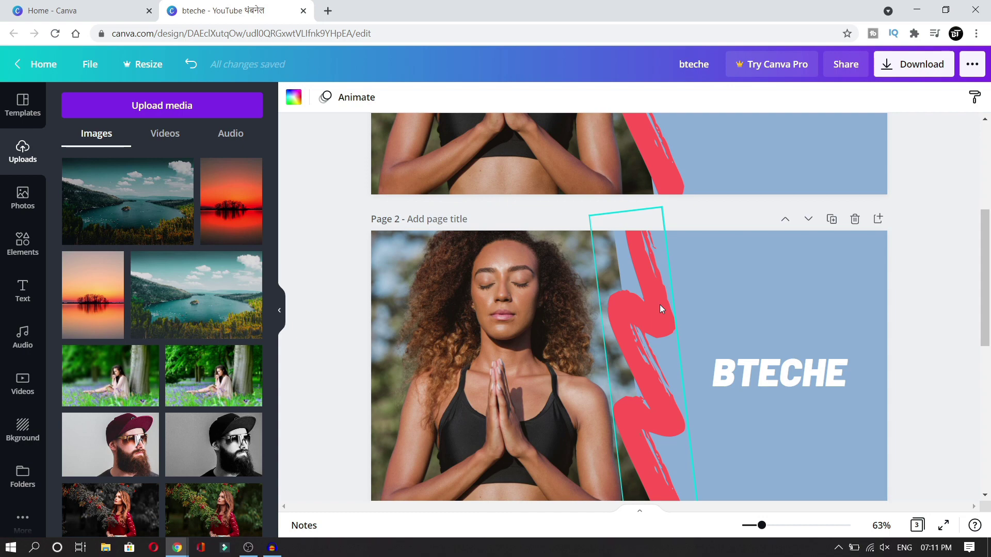
# - Look through the templates, the uploaded images, videos and audio, and the trending stock photos
pyautogui.click(23, 109)
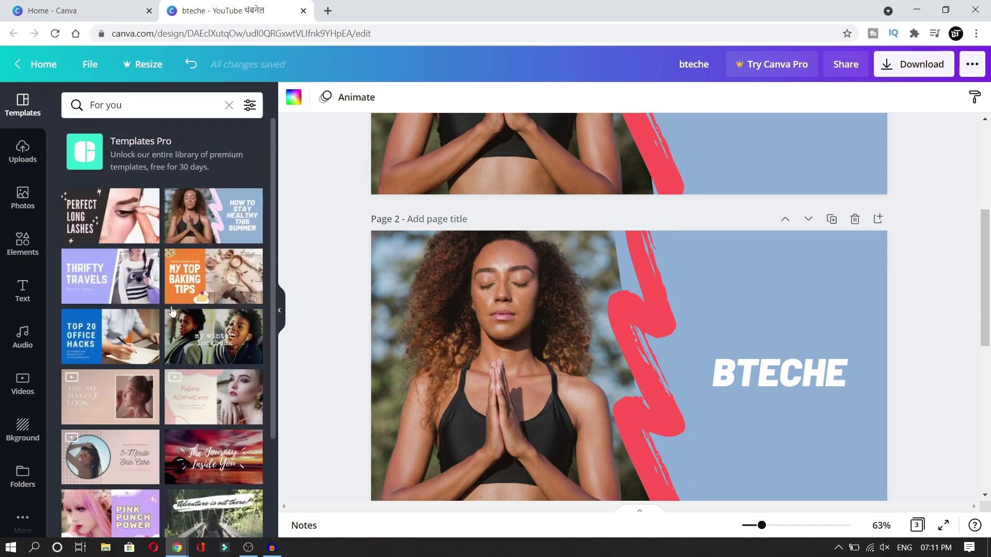
pyautogui.click(22, 154)
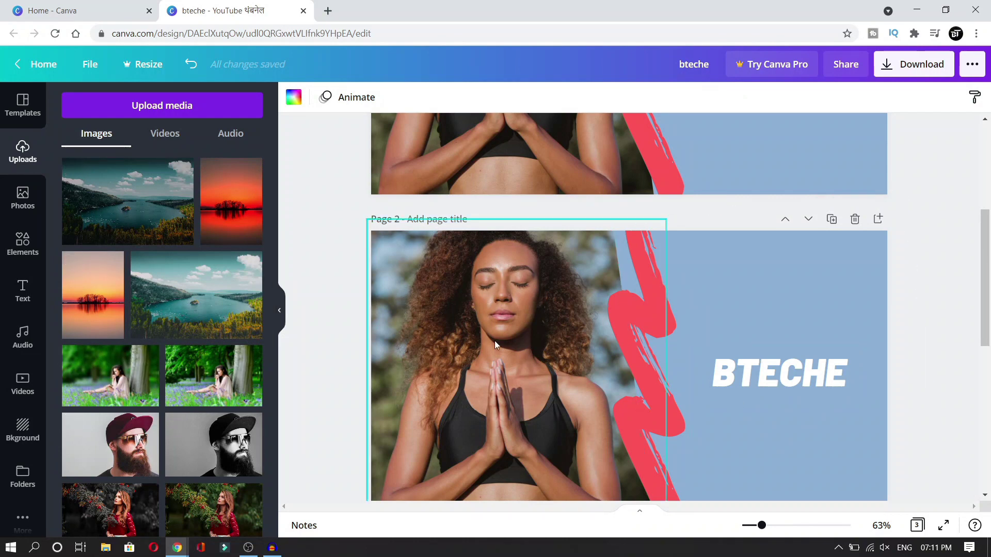
pyautogui.click(165, 135)
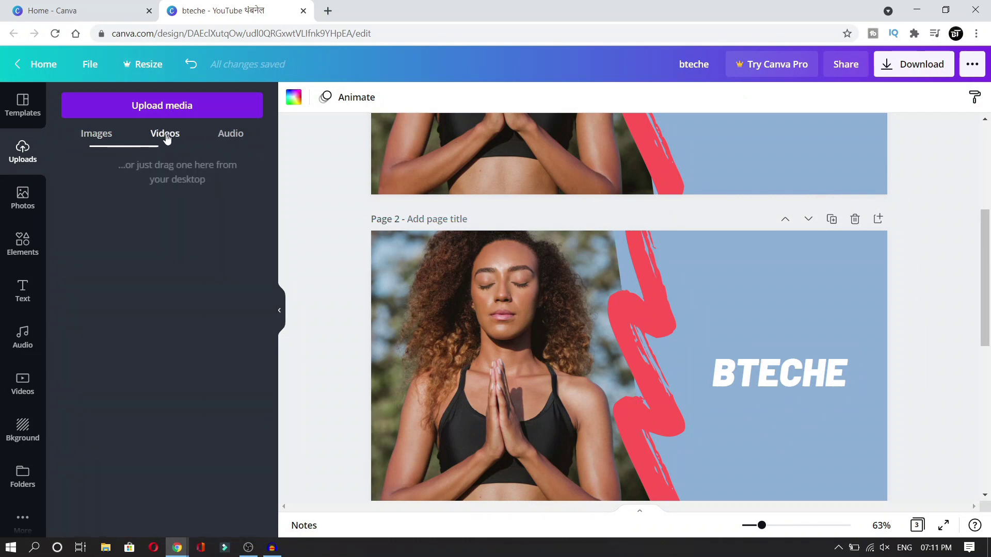
pyautogui.click(229, 137)
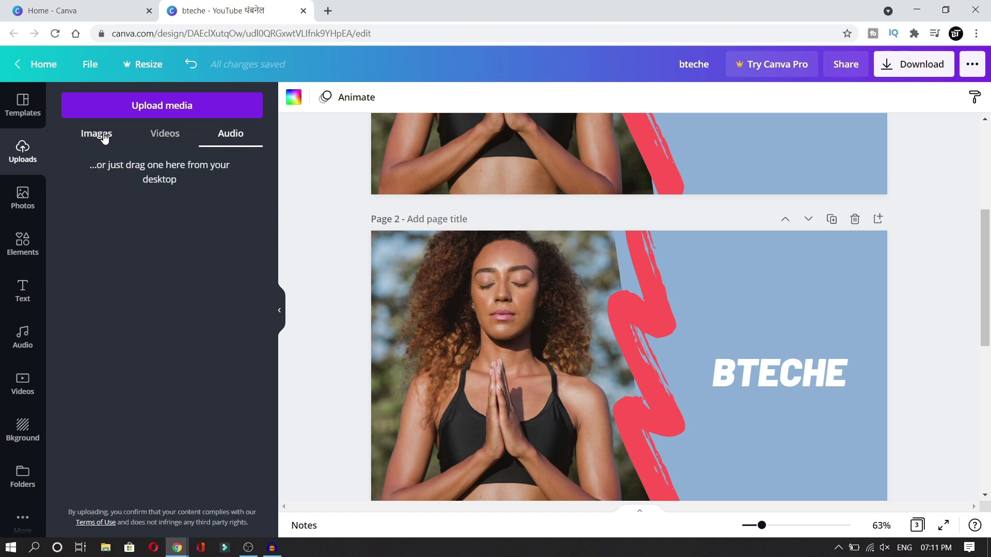
pyautogui.click(105, 138)
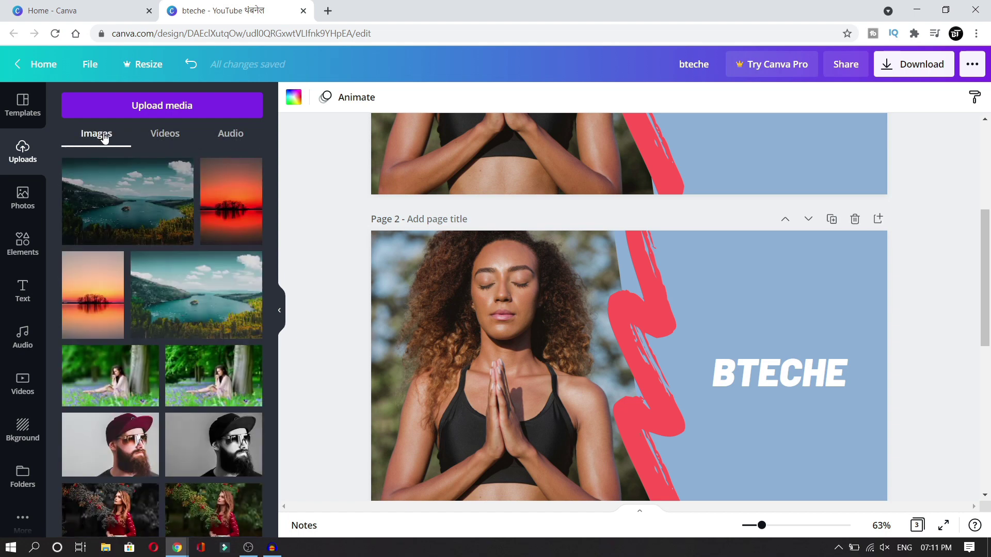
pyautogui.click(21, 207)
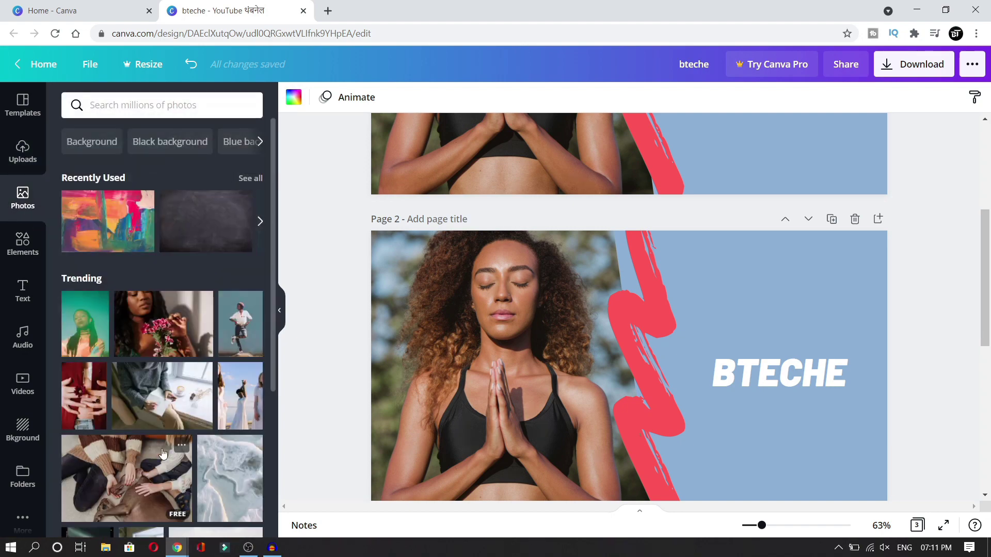
pyautogui.scroll(-5, 173, 440)
pyautogui.moveTo(152, 427)
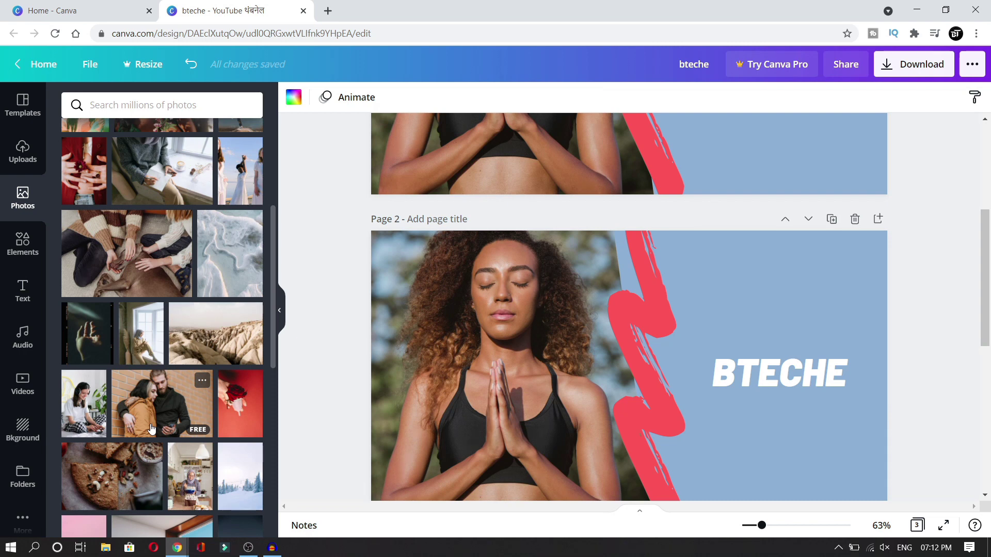
# - Add the featured illustration of three women above the BTECHE title and the gold star graphic over the title on page 2
pyautogui.click(22, 244)
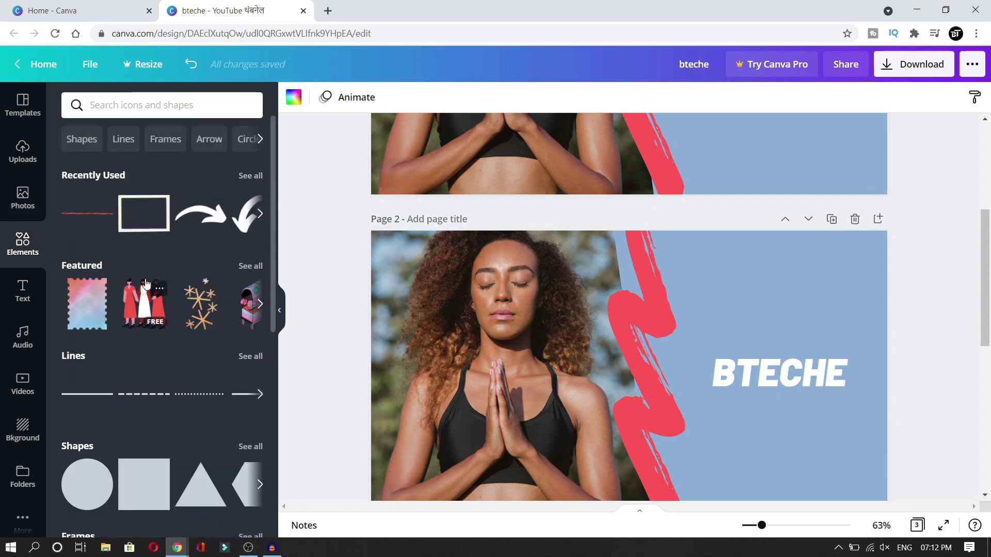
pyautogui.click(132, 311)
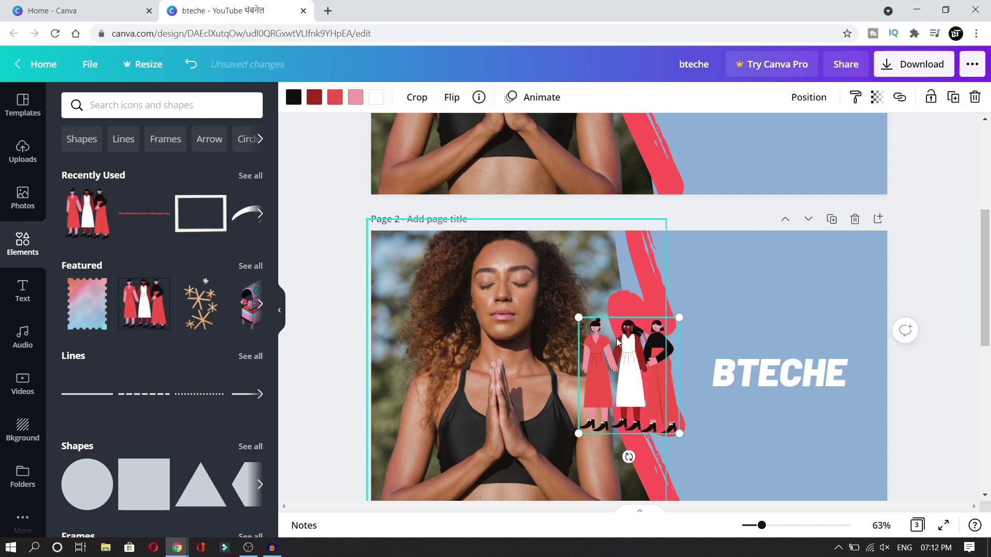
pyautogui.moveTo(581, 318); pyautogui.dragTo(693, 247)
pyautogui.click(216, 321)
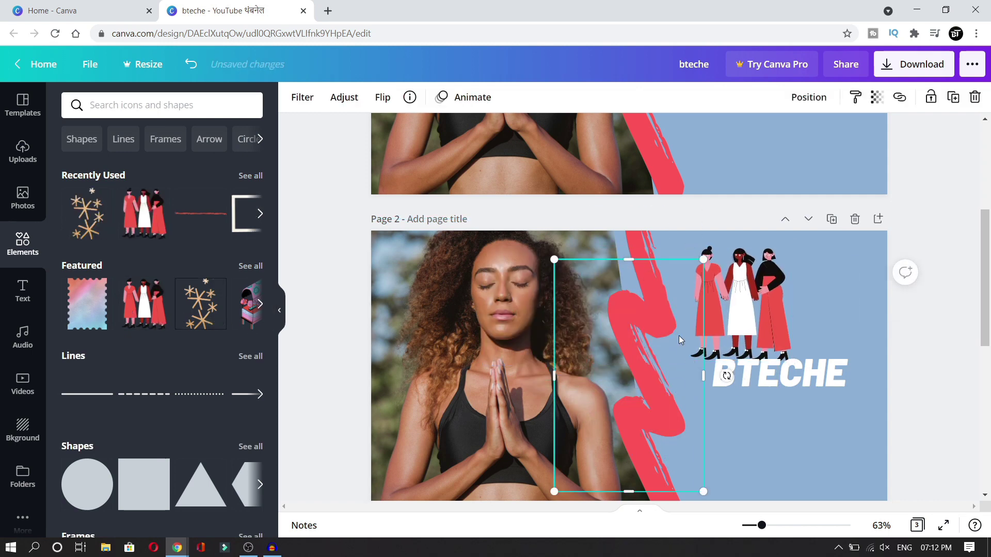
pyautogui.moveTo(685, 348); pyautogui.dragTo(794, 358)
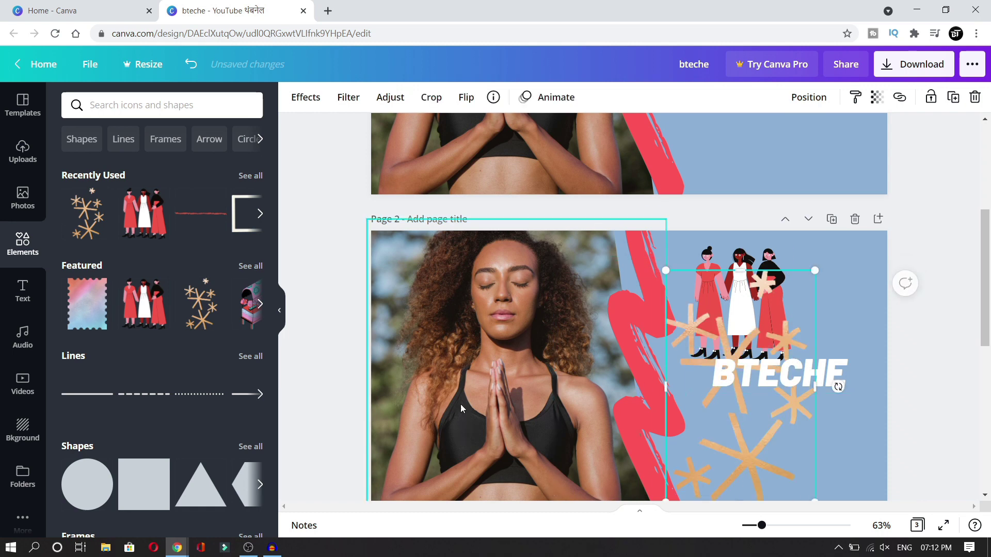
# - Place a rounded square frame over the woman's photo on page 2 and fill it with the uploaded dark lake image
pyautogui.scroll(-3, 210, 406)
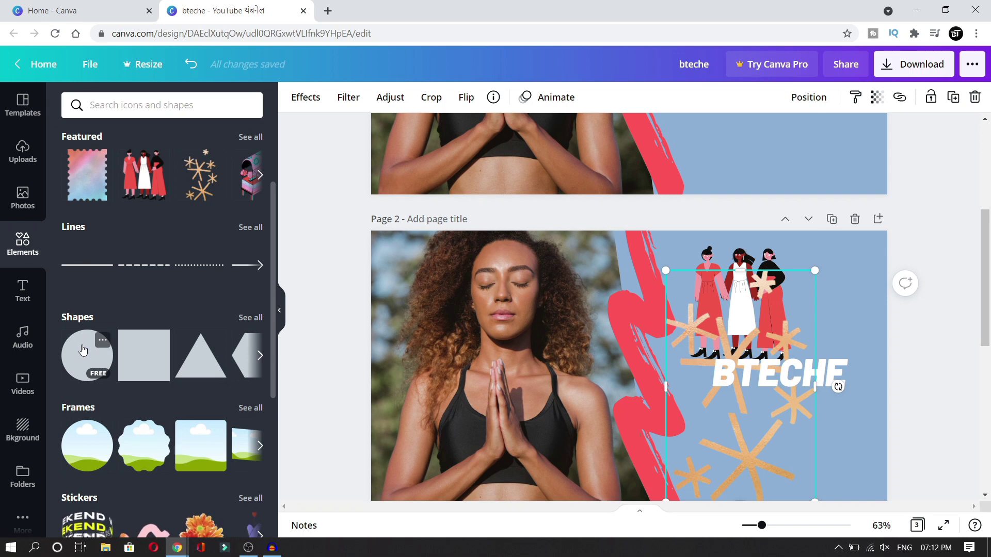
pyautogui.scroll(-3, 93, 310)
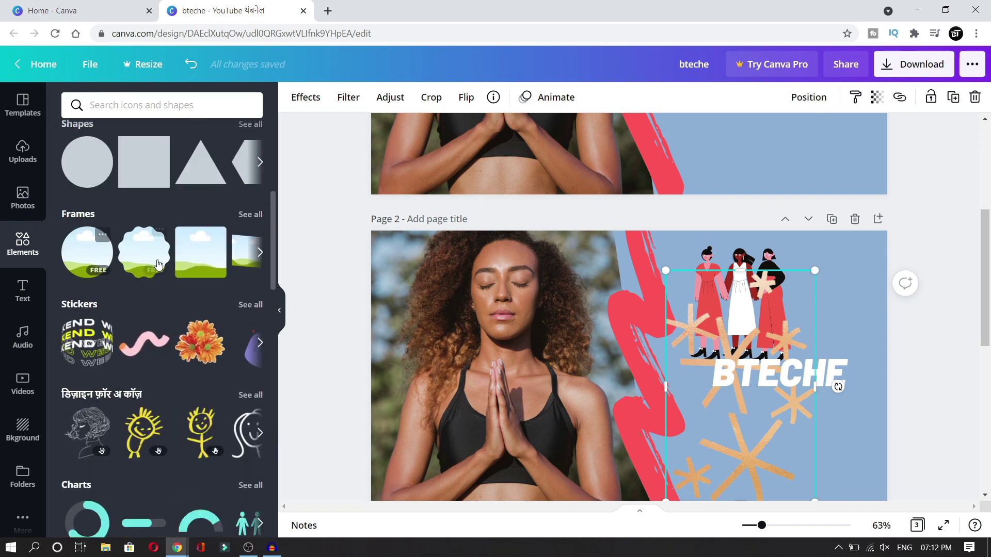
pyautogui.click(197, 257)
pyautogui.moveTo(583, 330); pyautogui.dragTo(487, 305)
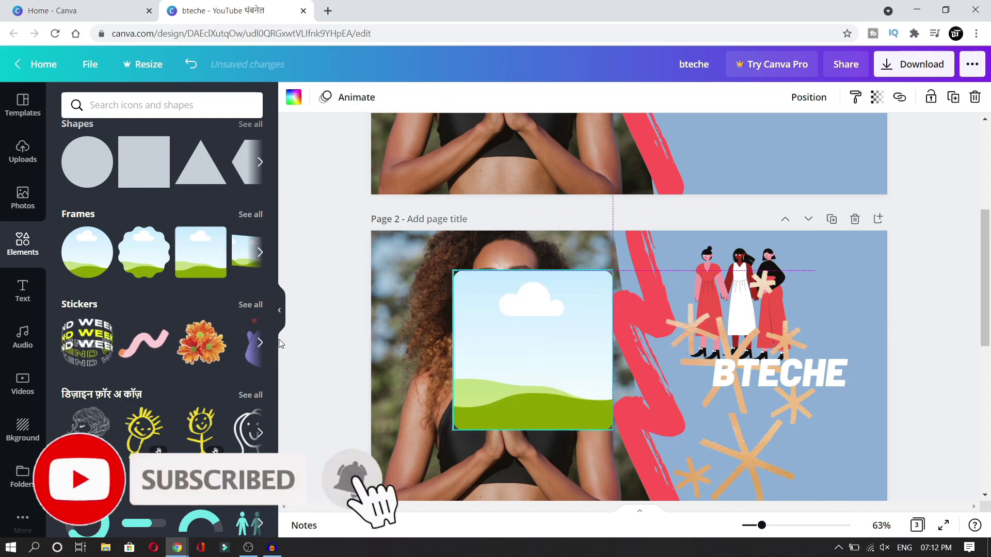
pyautogui.click(23, 150)
pyautogui.moveTo(114, 201); pyautogui.dragTo(553, 328)
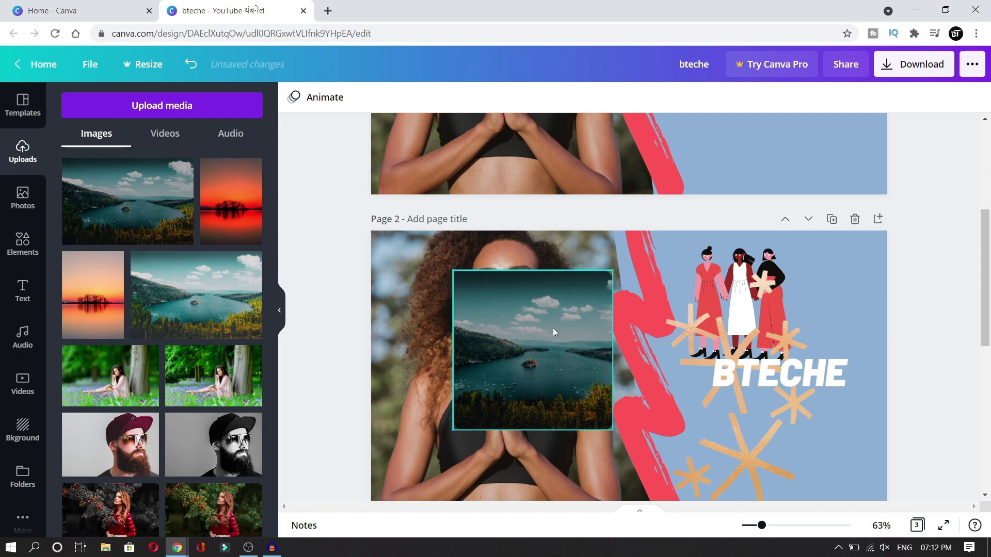
# - Look over the stickers, charts, grids, gradients and illustration collections in the elements library
pyautogui.click(11, 253)
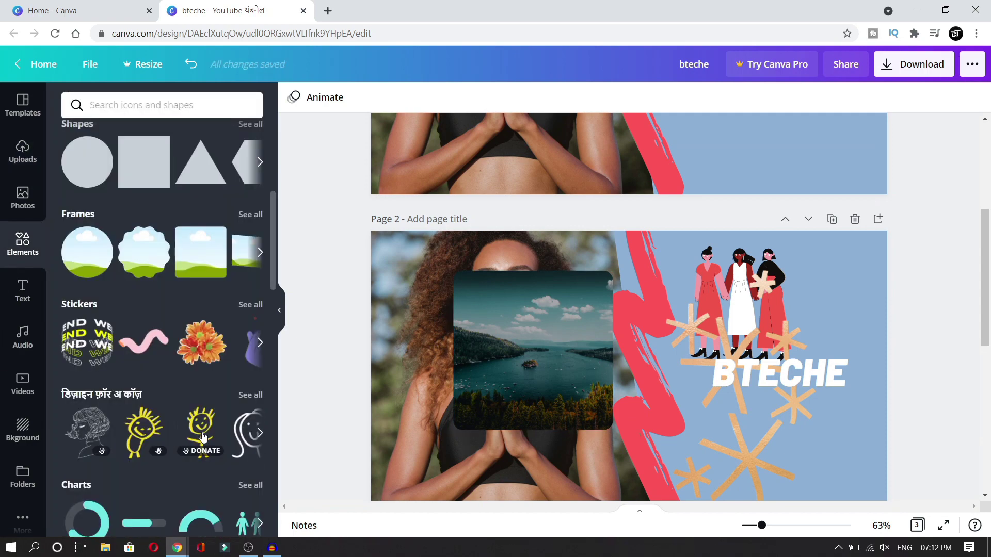
pyautogui.scroll(-1, 74, 223)
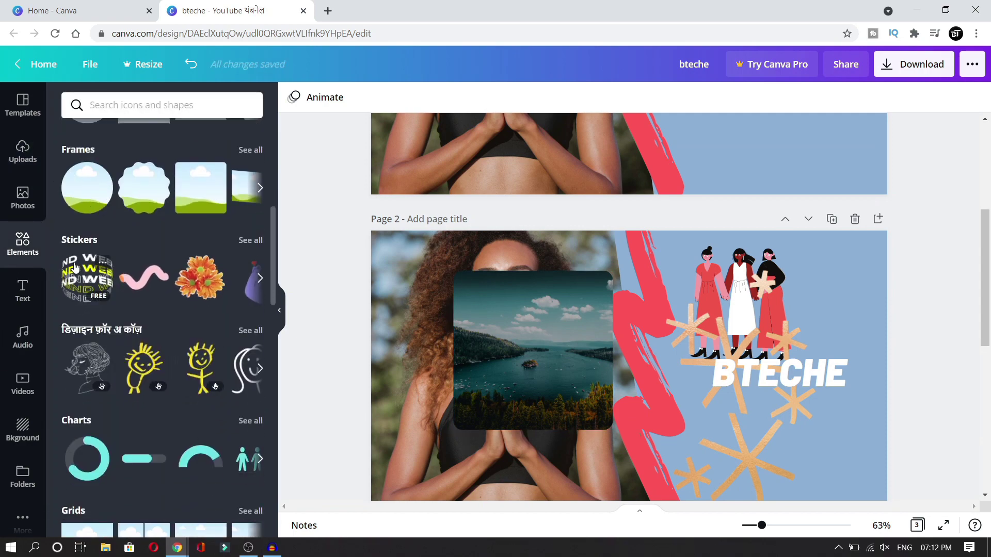
pyautogui.scroll(-1, 79, 279)
pyautogui.scroll(-4, 79, 279)
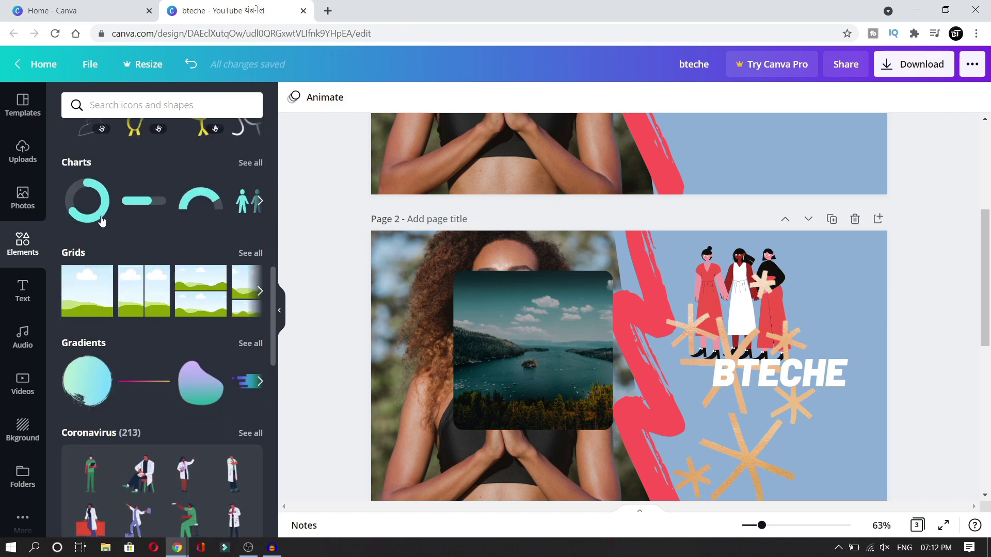
pyautogui.scroll(-18, 120, 419)
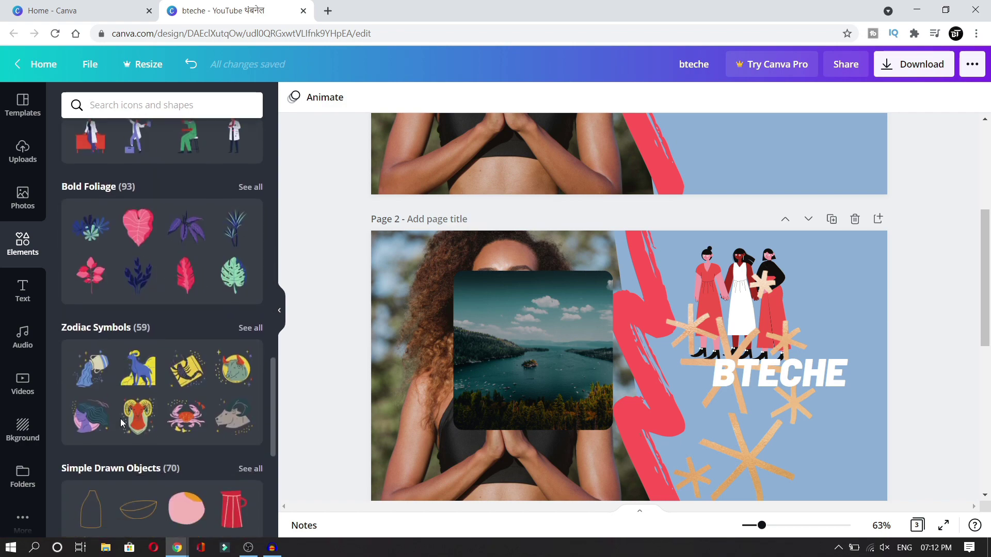
pyautogui.scroll(15, 124, 413)
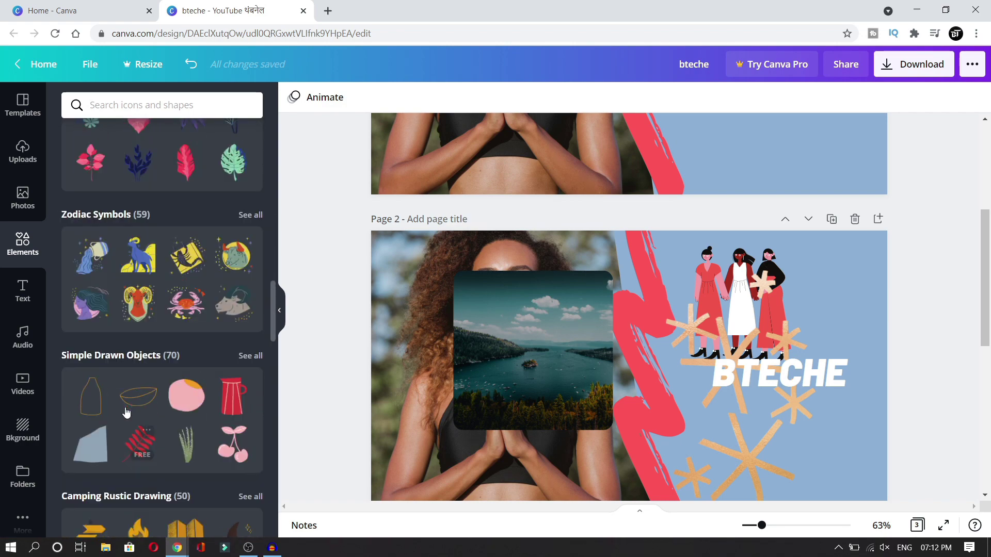
# - Look through the heading options, recently used text styles and font combinations in the text library
pyautogui.click(10, 296)
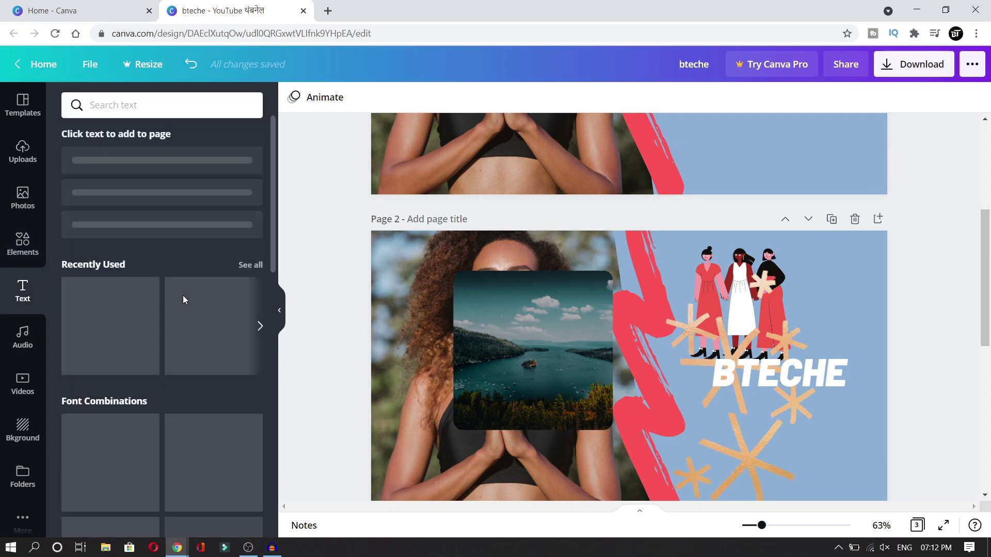
pyautogui.scroll(-5, 183, 295)
pyautogui.scroll(4, 141, 228)
pyautogui.scroll(-6, 224, 281)
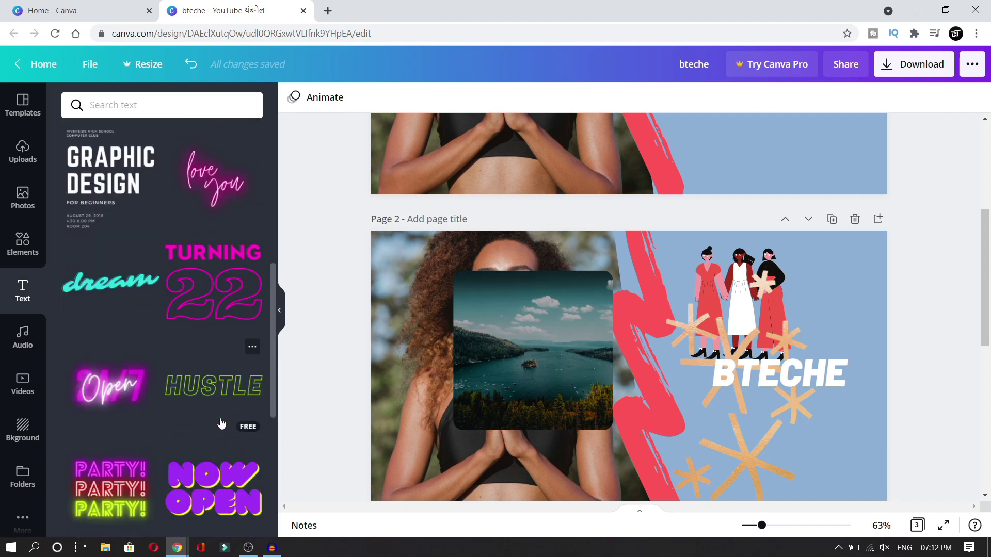
pyautogui.scroll(5, 232, 270)
pyautogui.scroll(3, 237, 224)
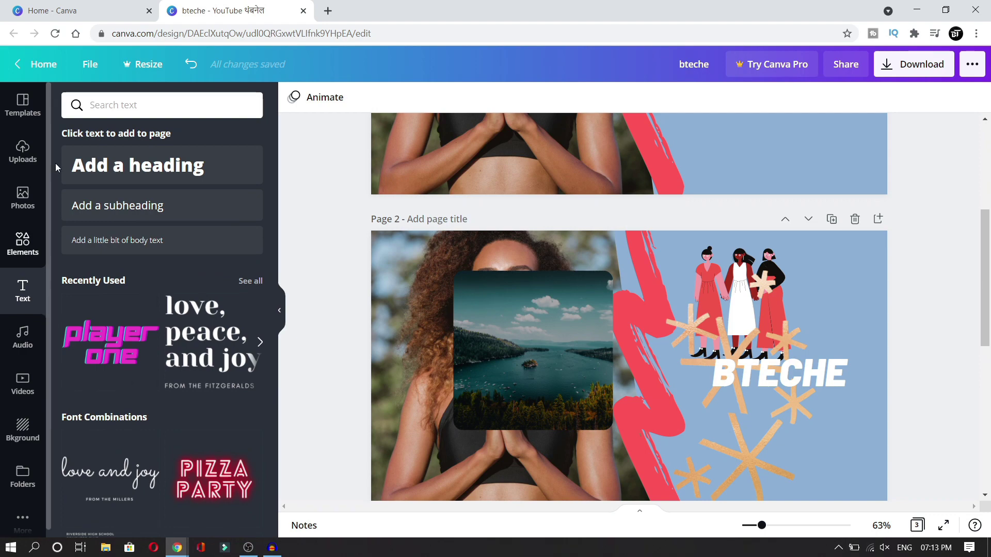
# - Search the elements library for "arrow" from the recent searches, and for "fire"
pyautogui.click(31, 244)
pyautogui.click(149, 109)
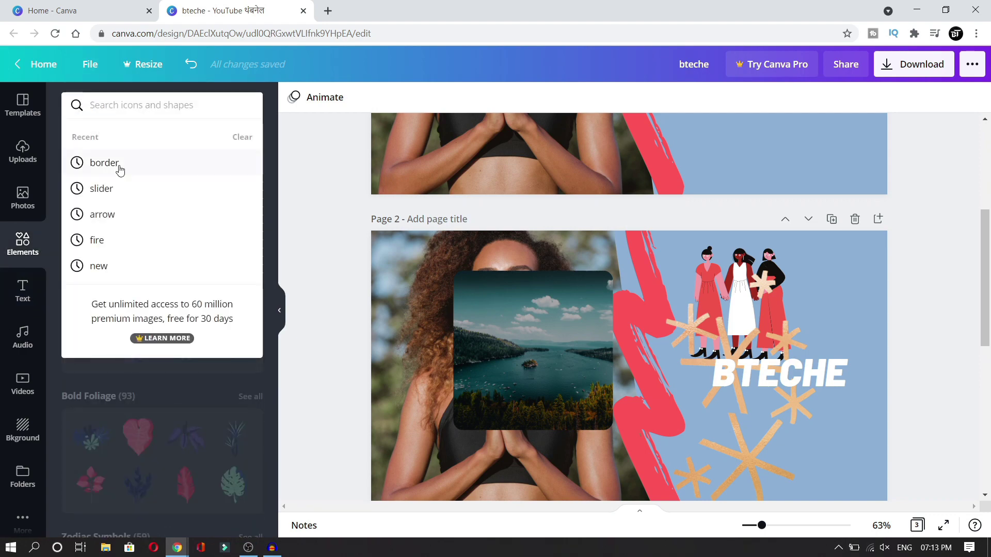
pyautogui.click(106, 214)
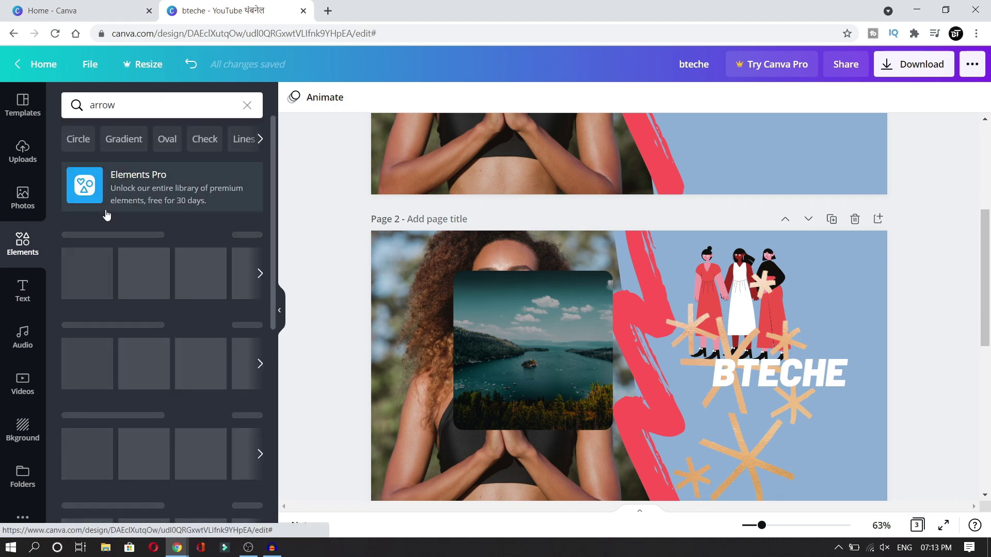
pyautogui.click(240, 111)
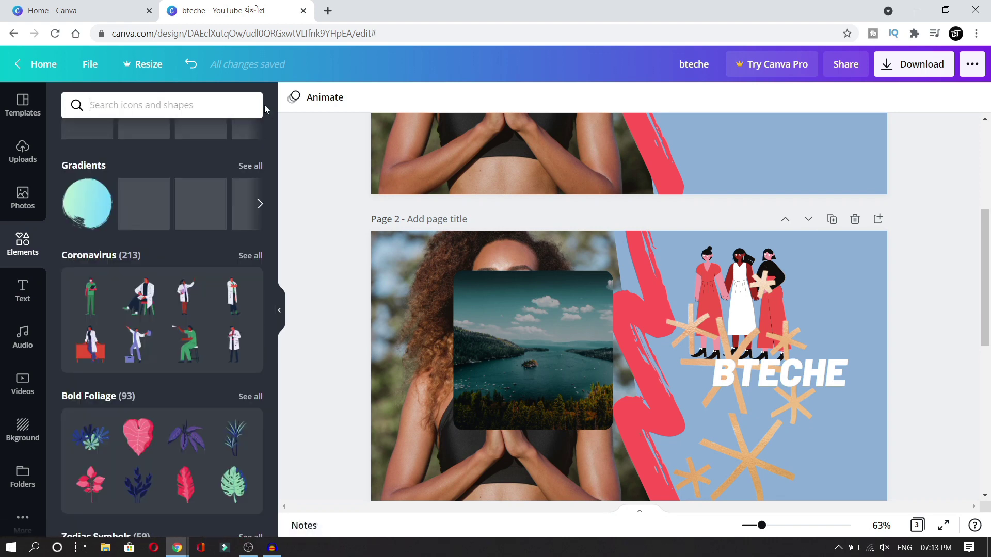
pyautogui.click(120, 109)
pyautogui.write('fi')
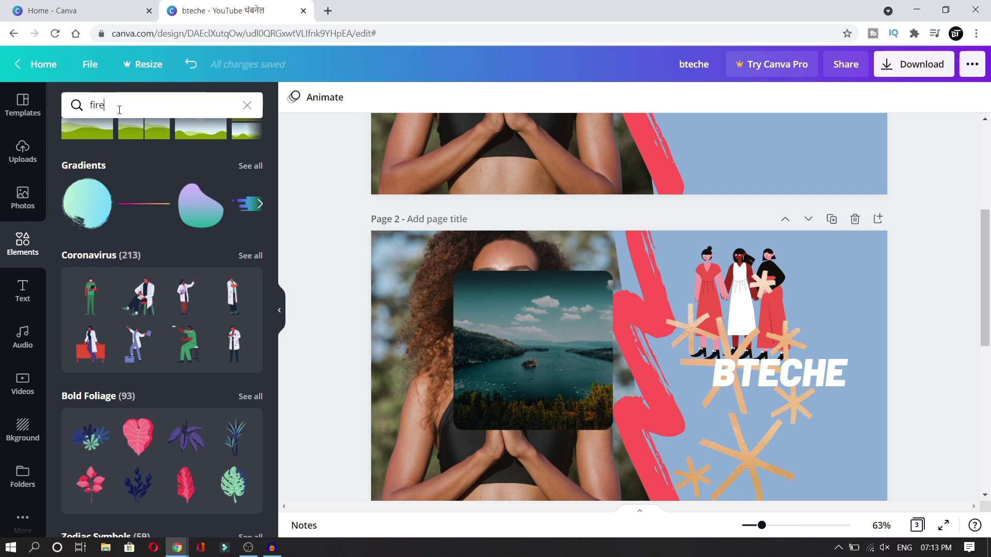
pyautogui.write('re')
pyautogui.press('Return')
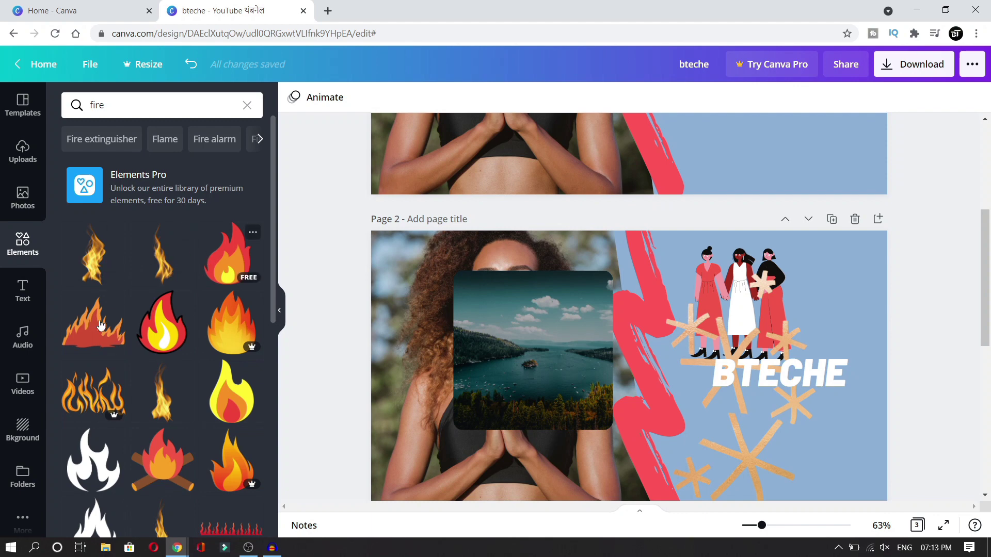
# - Try the wood plank, black brush-stroke and pink floral backgrounds on page 3, ending with the wood planks
pyautogui.click(19, 338)
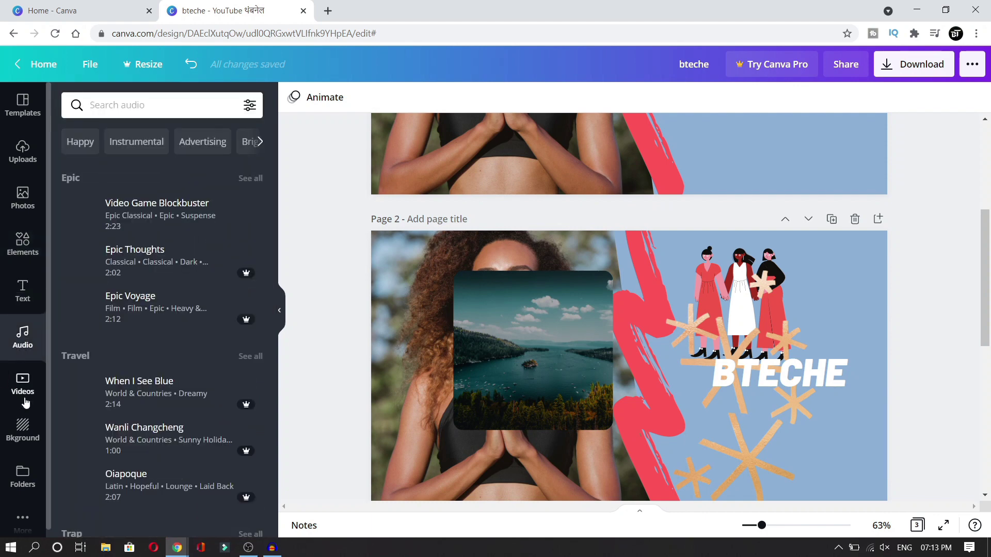
pyautogui.click(22, 432)
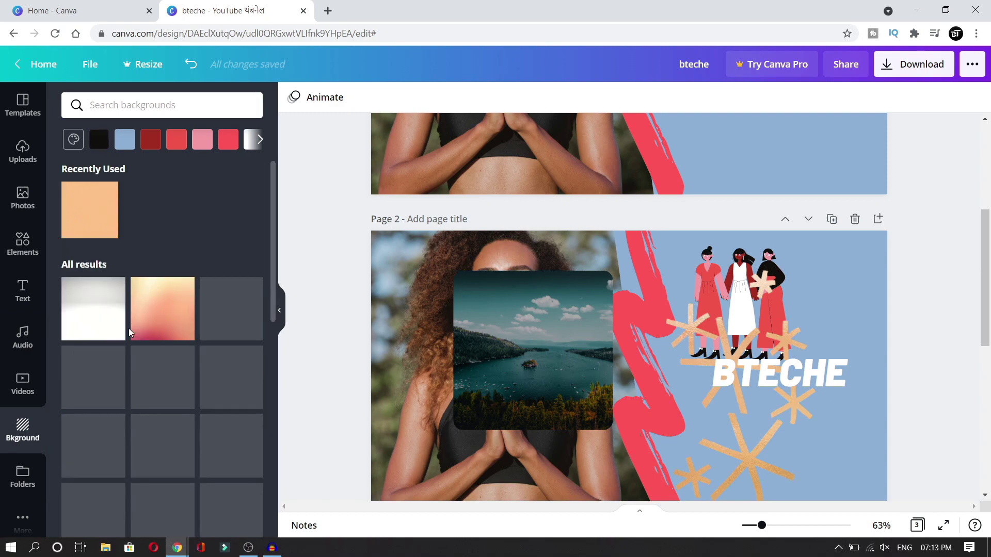
pyautogui.scroll(-5, 134, 340)
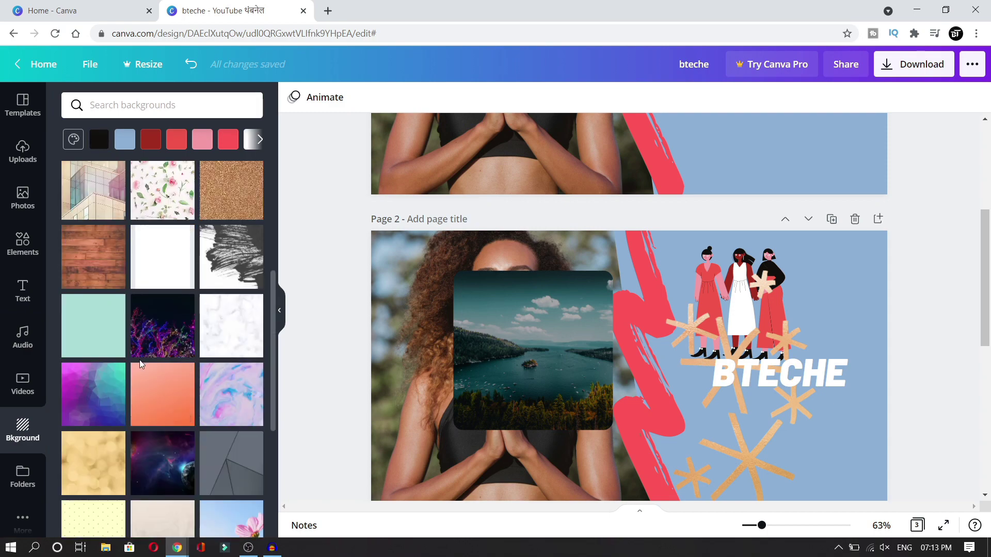
pyautogui.click(93, 256)
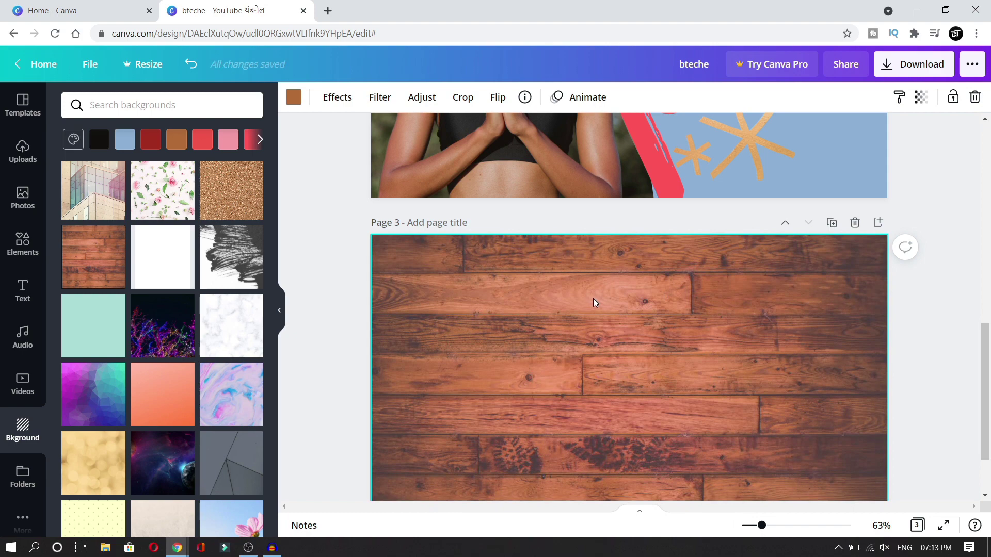
pyautogui.scroll(-2, 594, 303)
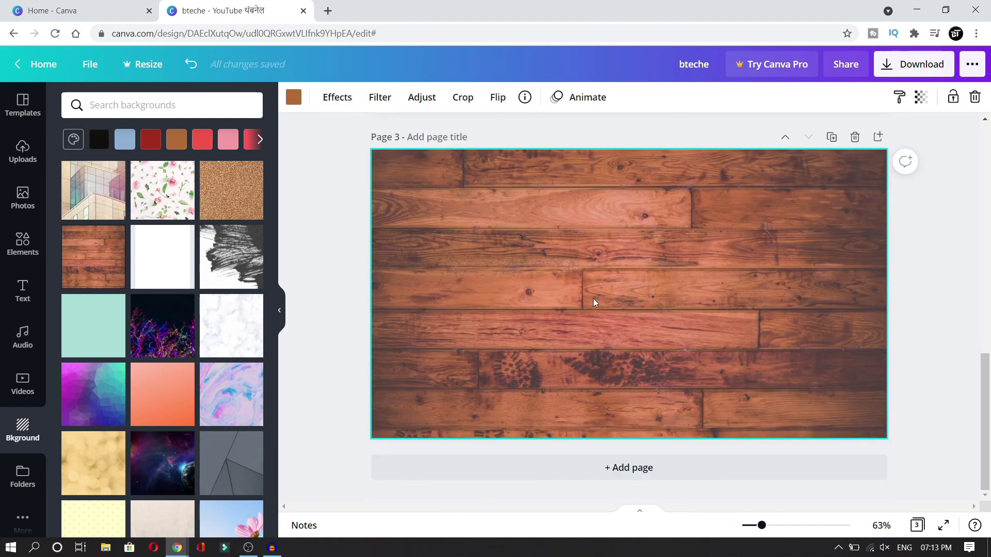
pyautogui.click(234, 262)
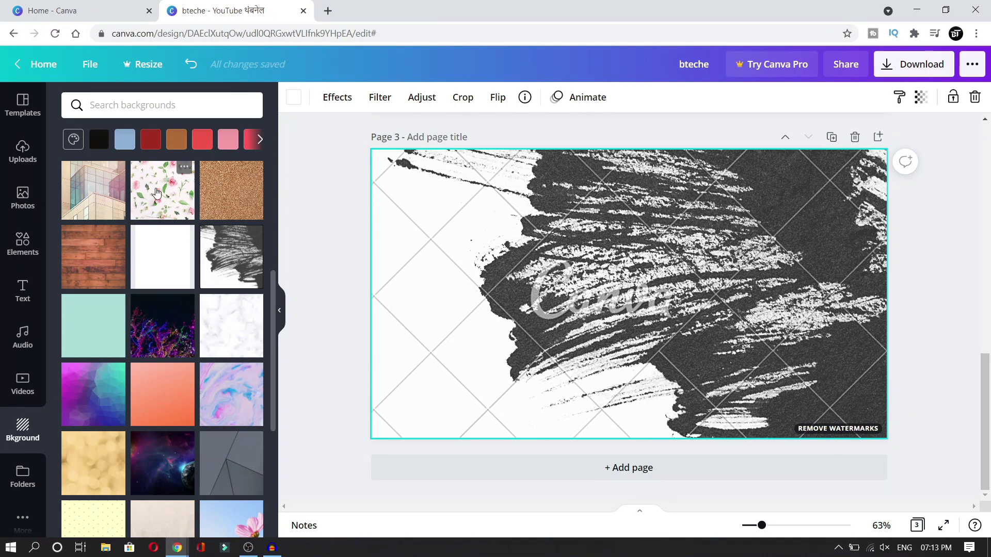
pyautogui.click(163, 253)
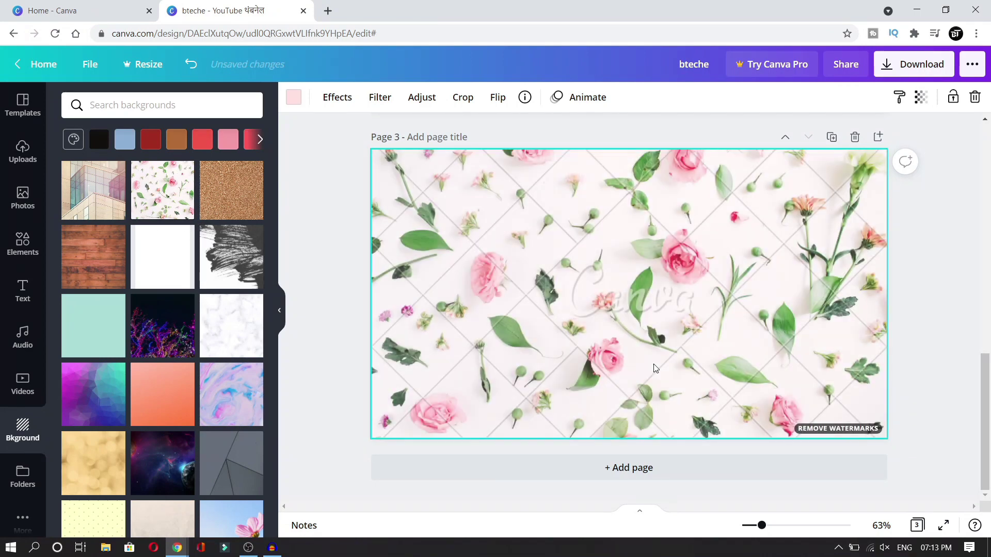
pyautogui.click(117, 268)
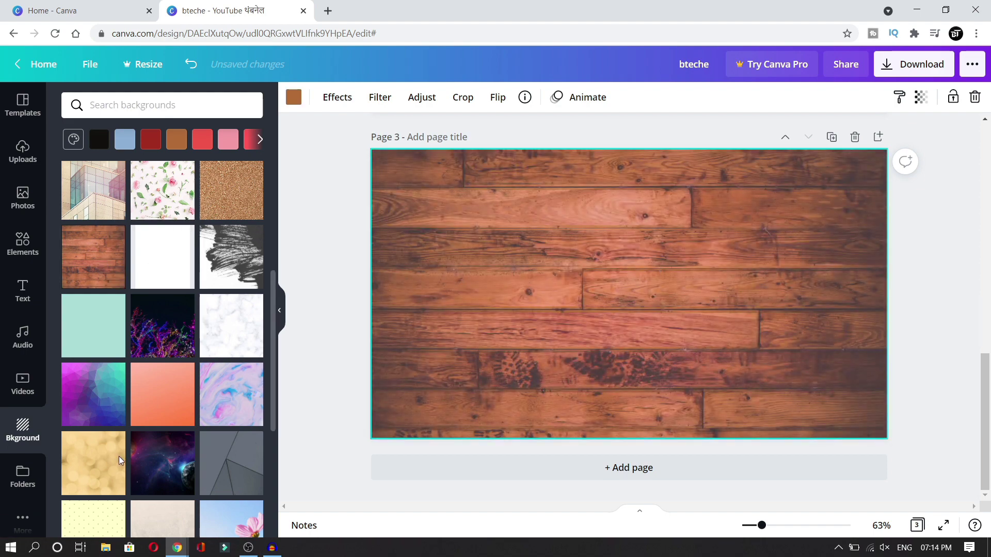
# - Try the sunset beach template "The Journey Inside You" on page 3 and check that its title can be selected
pyautogui.click(28, 484)
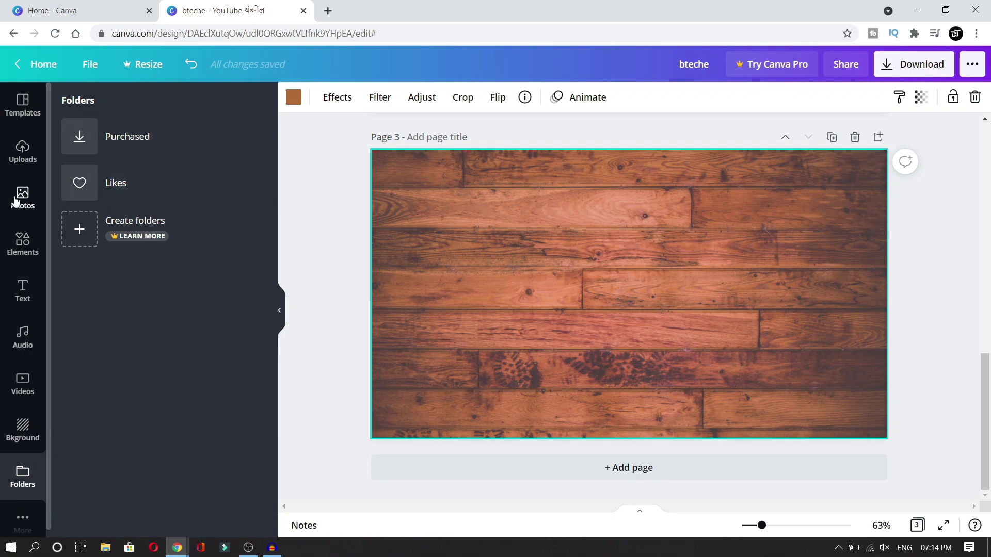
pyautogui.click(23, 115)
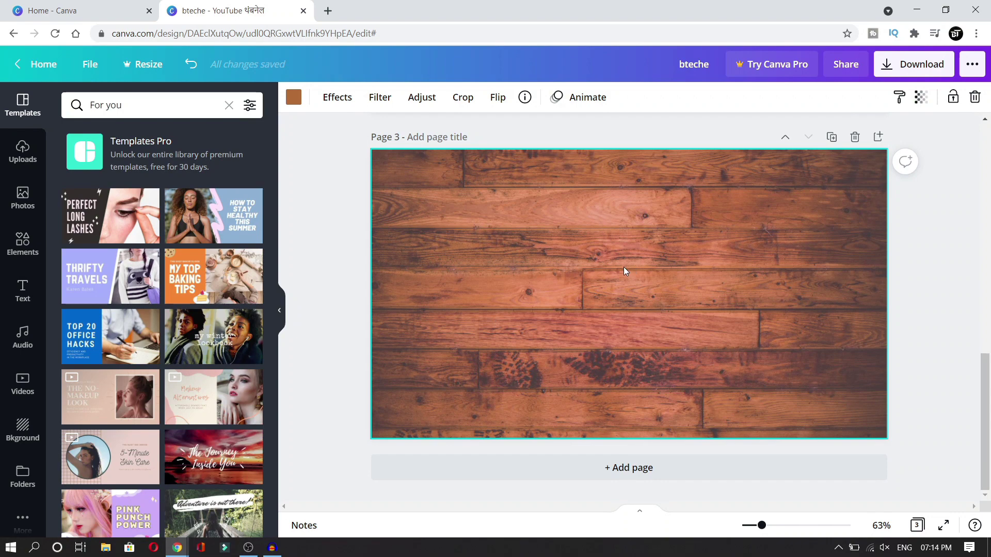
pyautogui.click(225, 471)
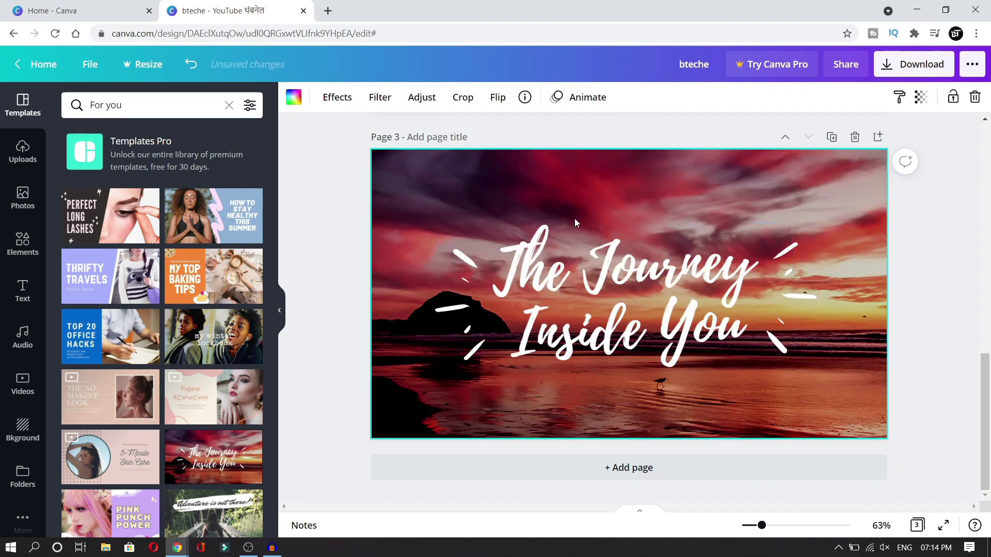
pyautogui.click(596, 291)
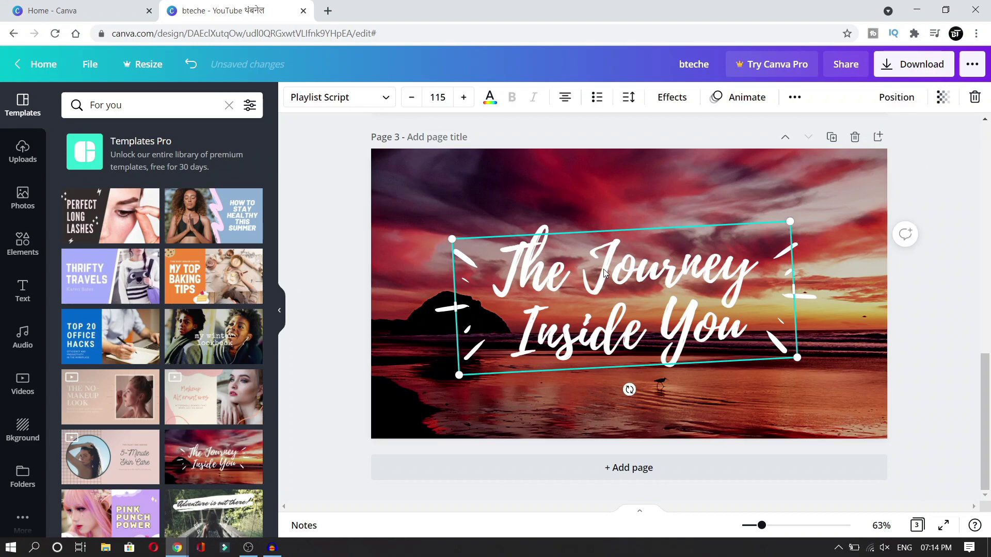
pyautogui.click(604, 272)
pyautogui.click(504, 183)
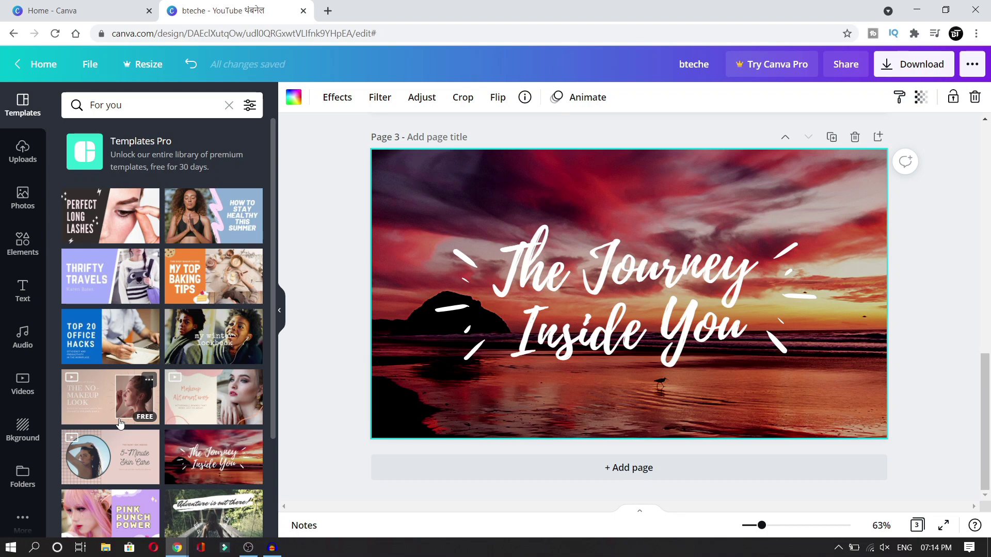
# - Apply the "Uncovering British (S)pies" template to page 3 and check its title text
pyautogui.scroll(-4, 126, 361)
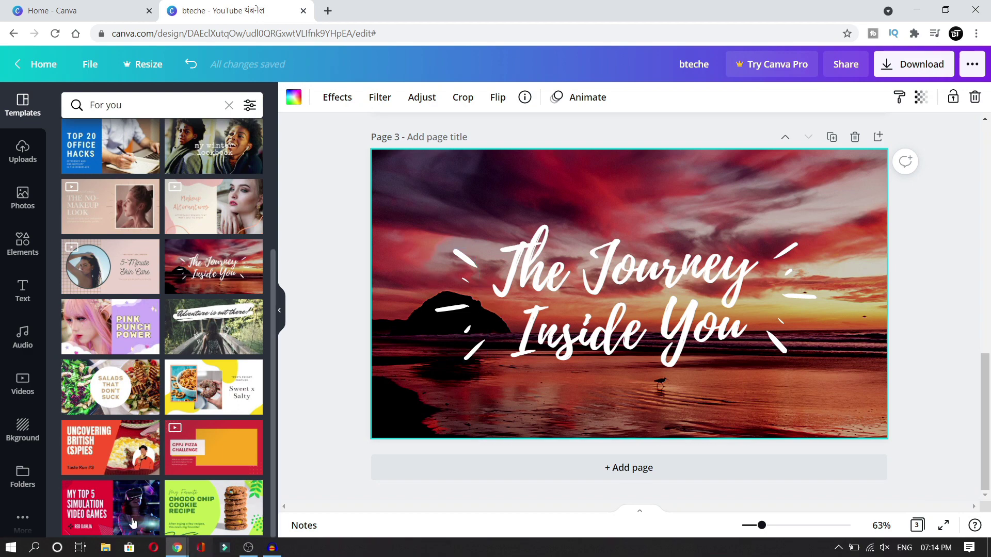
pyautogui.click(147, 449)
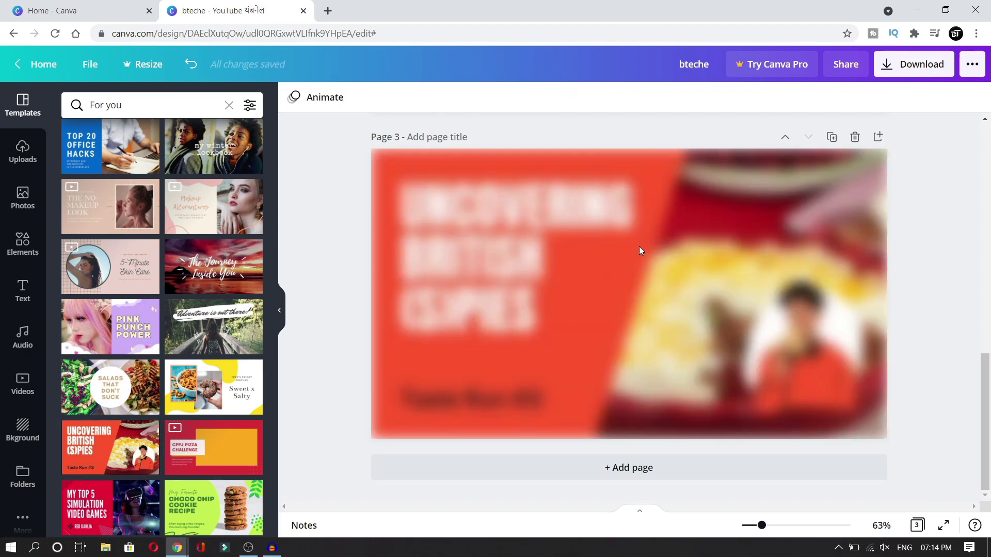
pyautogui.click(507, 227)
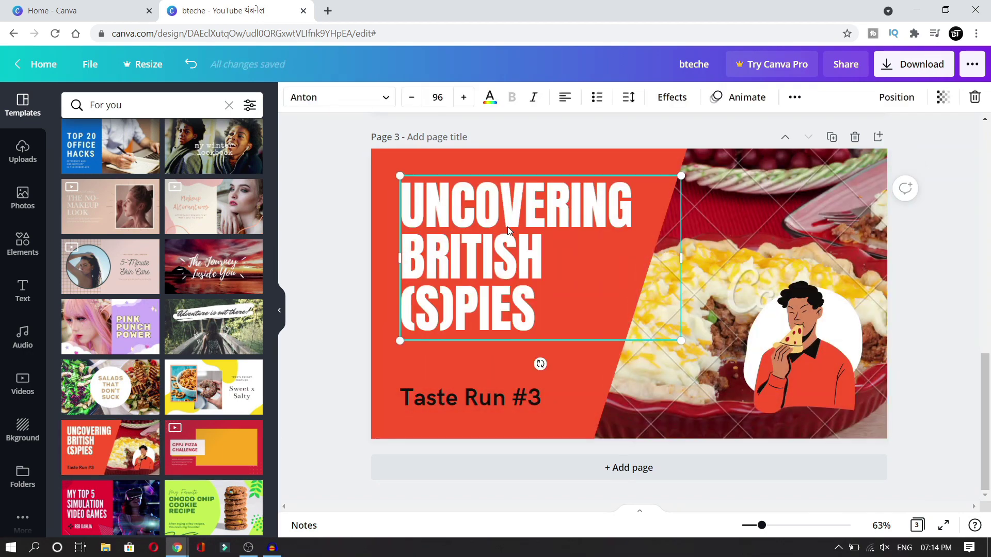
pyautogui.click(509, 227)
pyautogui.click(340, 325)
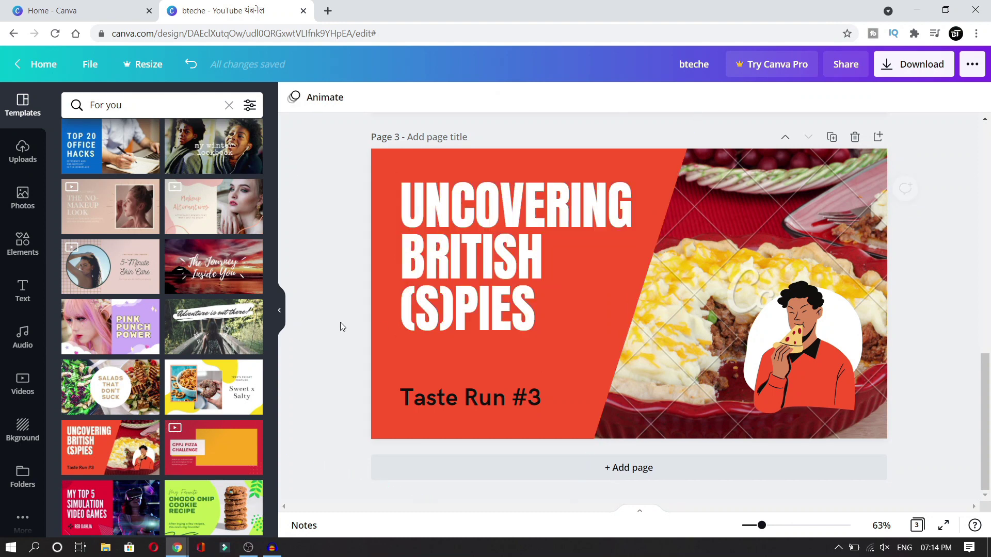
# - Delete the pie photo behind the illustration of the man eating pizza on page 3
pyautogui.click(799, 340)
pyautogui.click(798, 229)
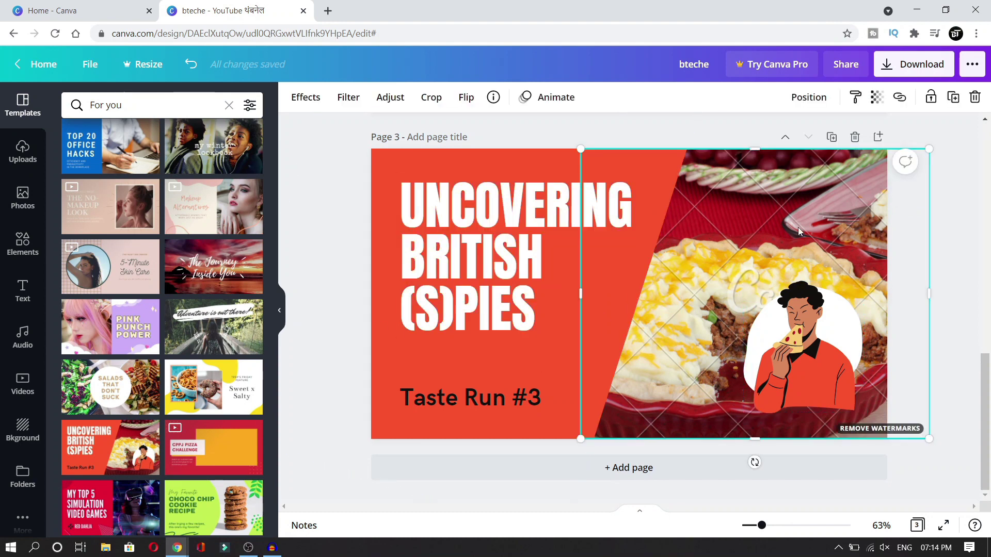
pyautogui.press('Delete')
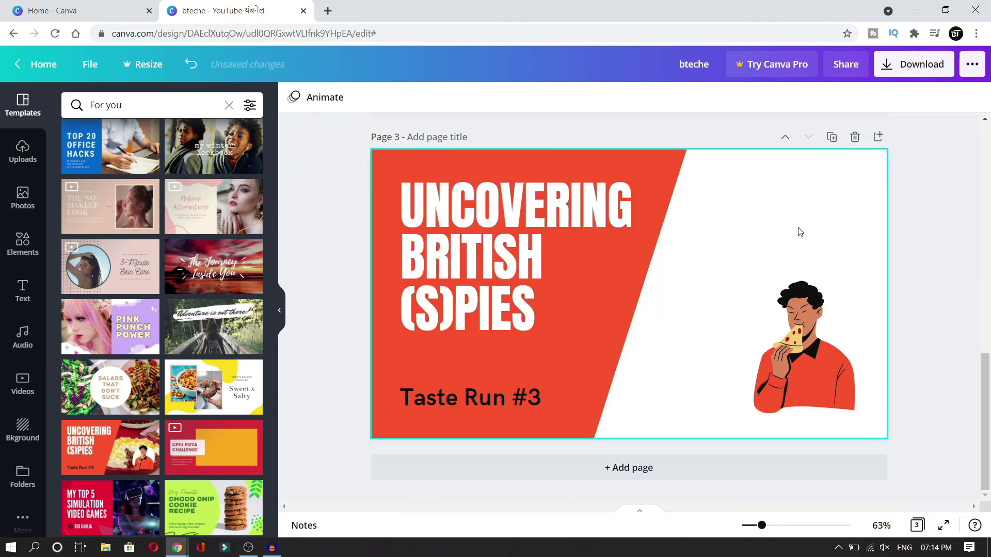
pyautogui.click(787, 318)
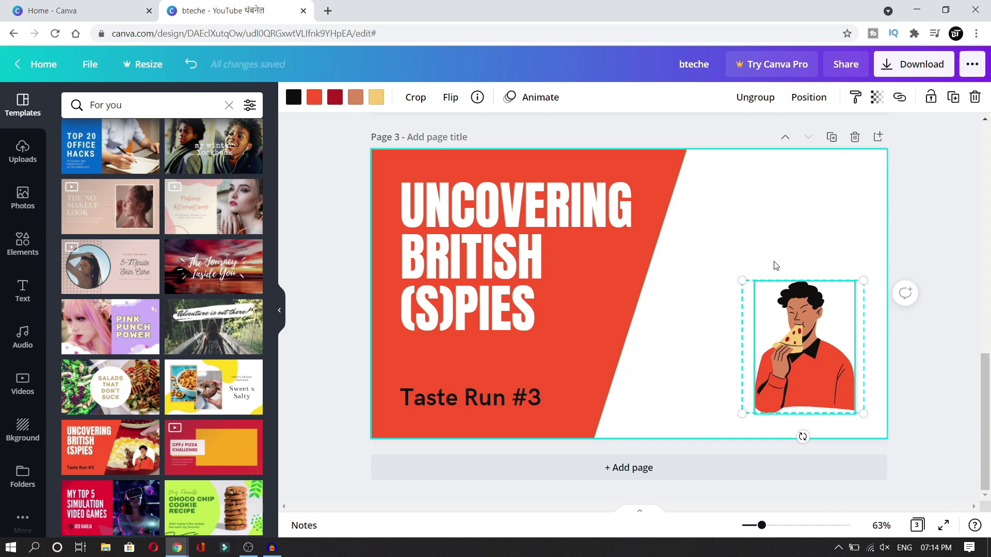
pyautogui.click(775, 226)
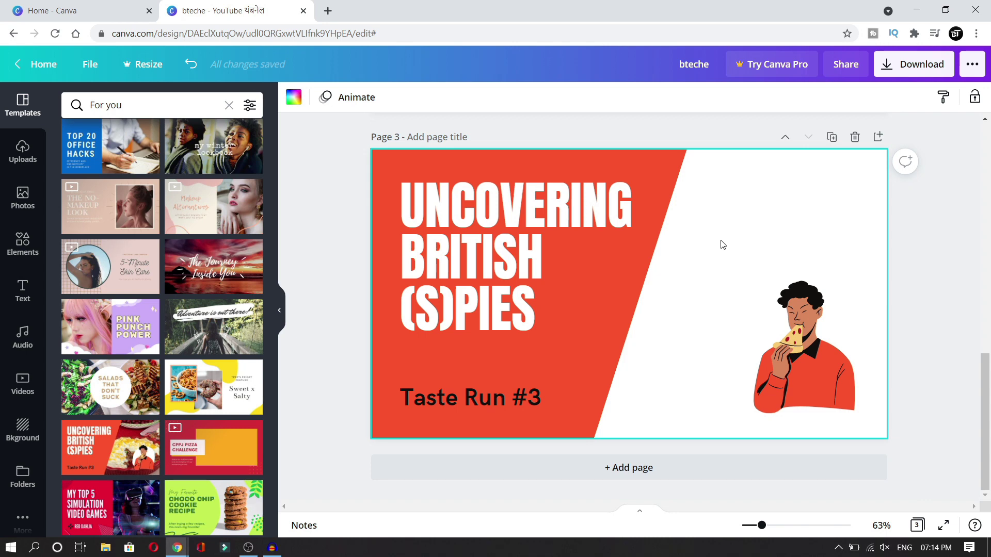
# - Recolour the slanted orange-red shape behind the title on page 3 to the dark crimson document colour
pyautogui.click(618, 293)
pyautogui.click(584, 366)
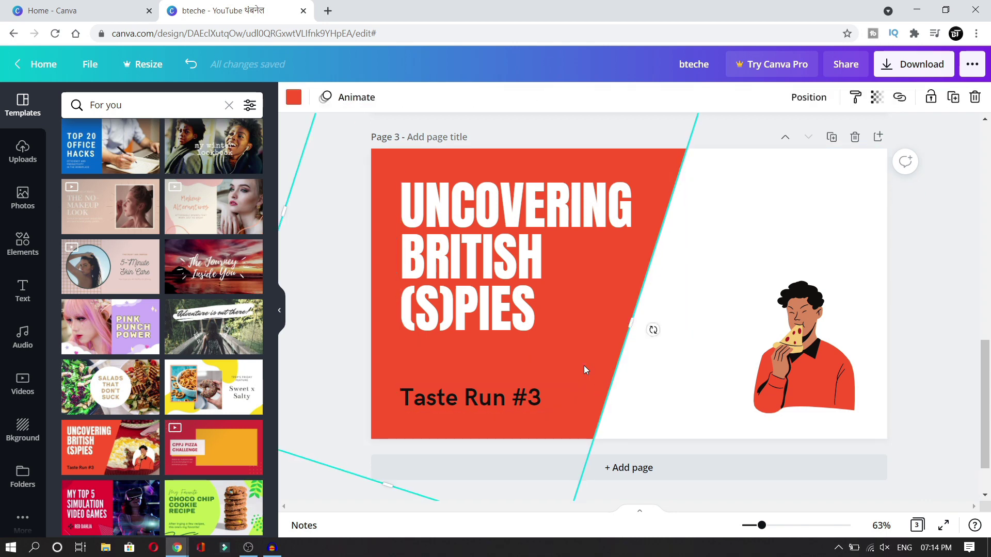
pyautogui.click(293, 97)
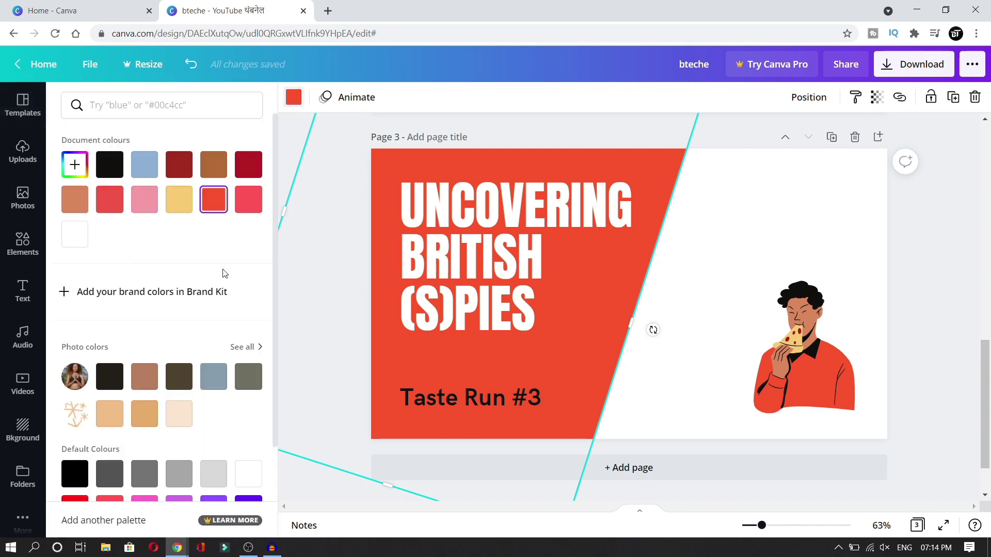
pyautogui.click(249, 166)
# - Open the font choices for the "UNCOVERING BRITISH (S)PIES" title on page 3
pyautogui.click(439, 232)
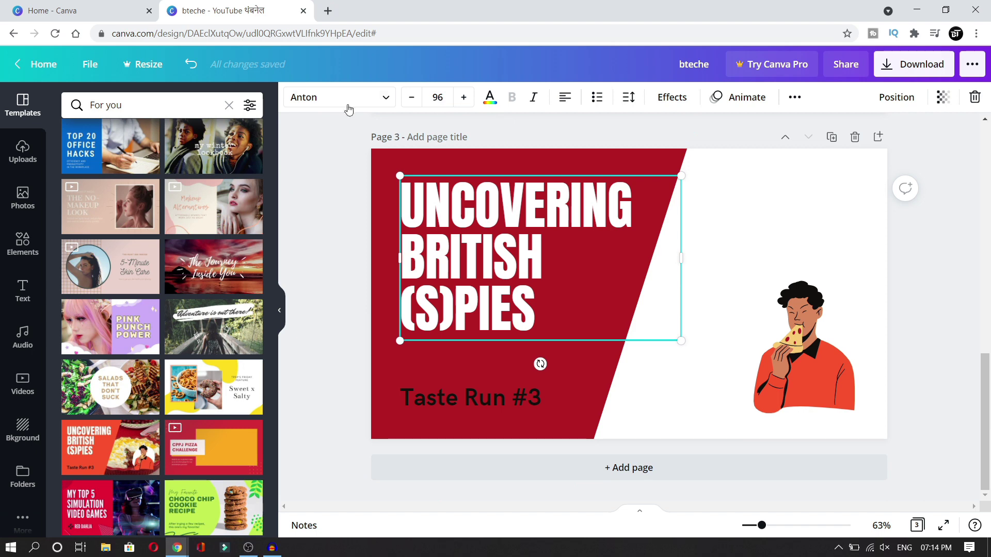
pyautogui.click(349, 105)
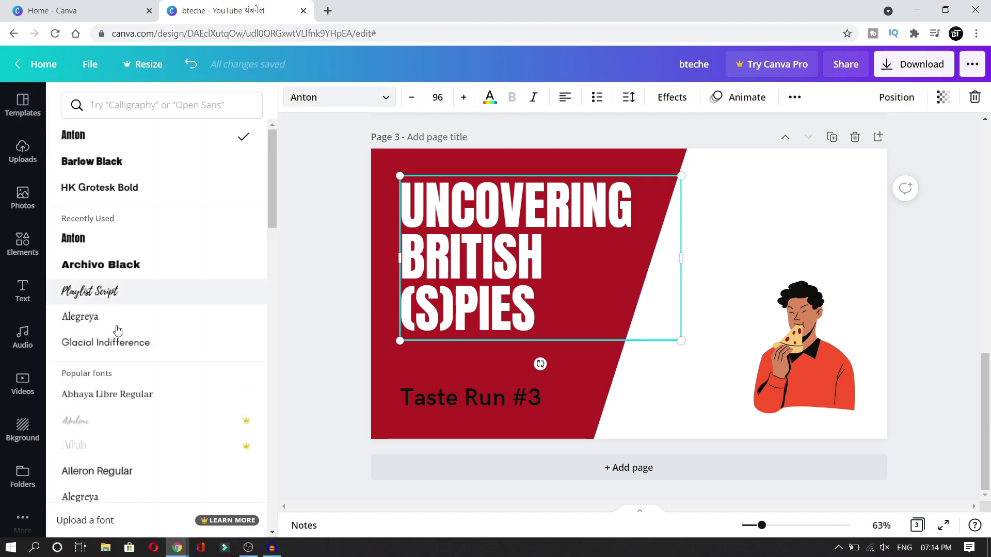